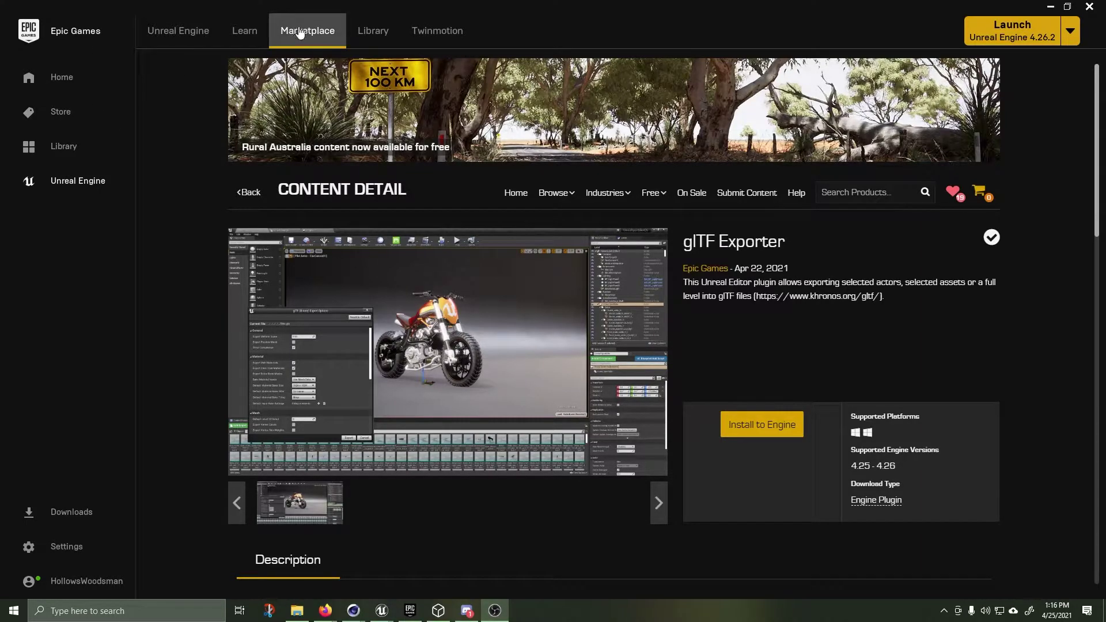
Bring up the Marketplace's Free menu from the glTF Exporter product page.
{"action": "mouse_move", "coordinate": [650, 202]}
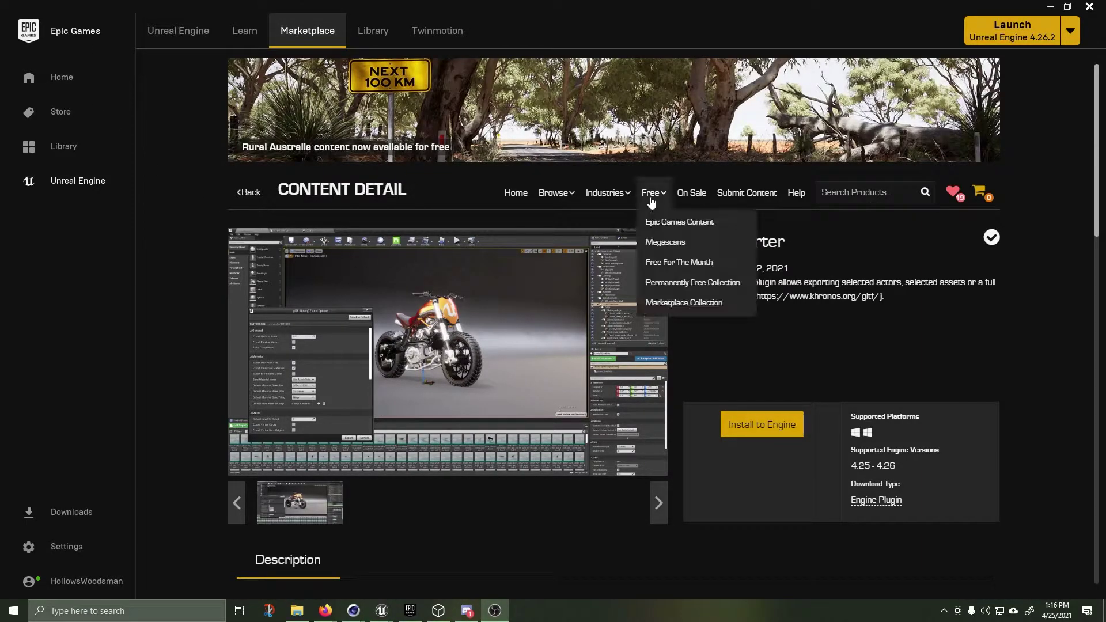
Show the Marketplace's free listing and reopen the glTF Exporter product page from it.
{"action": "left_click", "coordinate": [652, 195]}
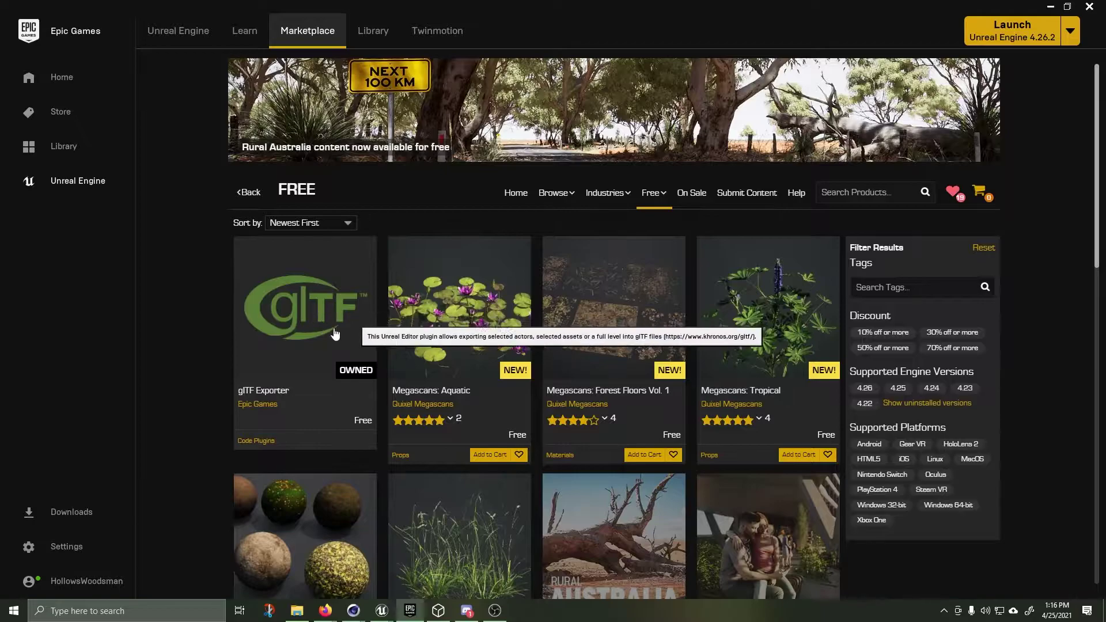
{"action": "left_click", "coordinate": [287, 340]}
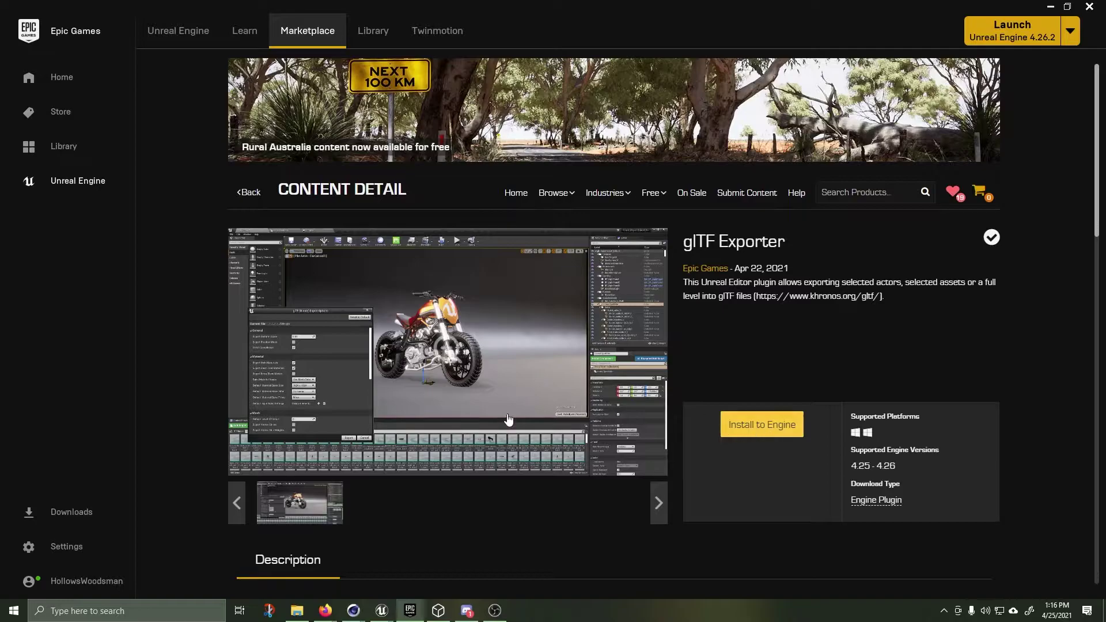
Scroll the glTF Exporter page down through its Usage and Technical Details sections.
{"action": "scroll", "coordinate": [401, 382], "scroll_direction": "down", "scroll_amount": 5}
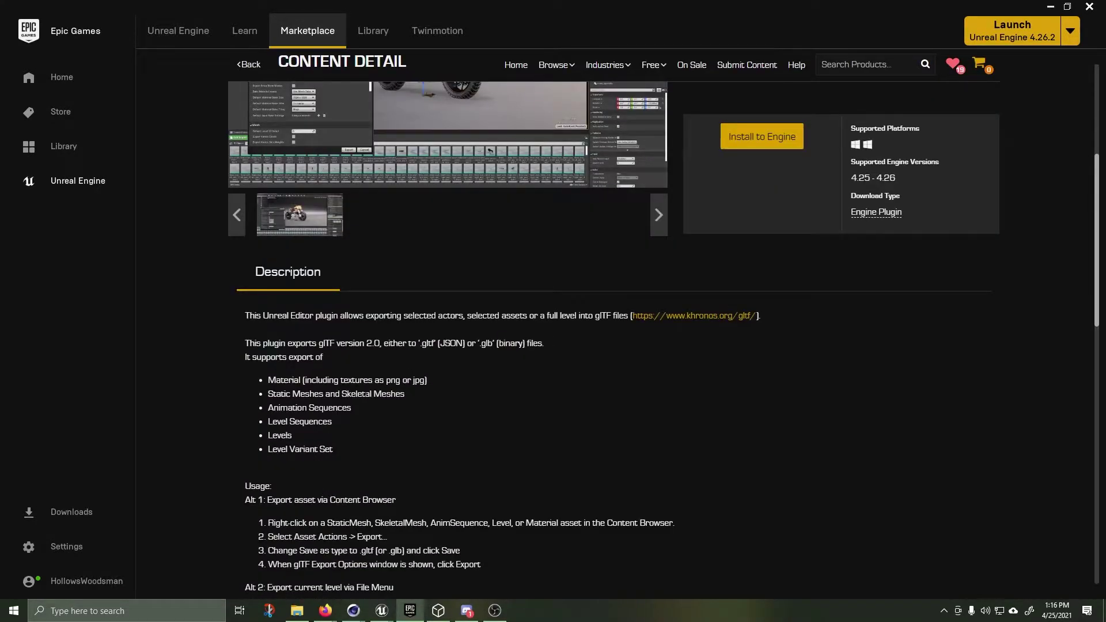
{"action": "scroll", "coordinate": [339, 358], "scroll_direction": "down", "scroll_amount": 4}
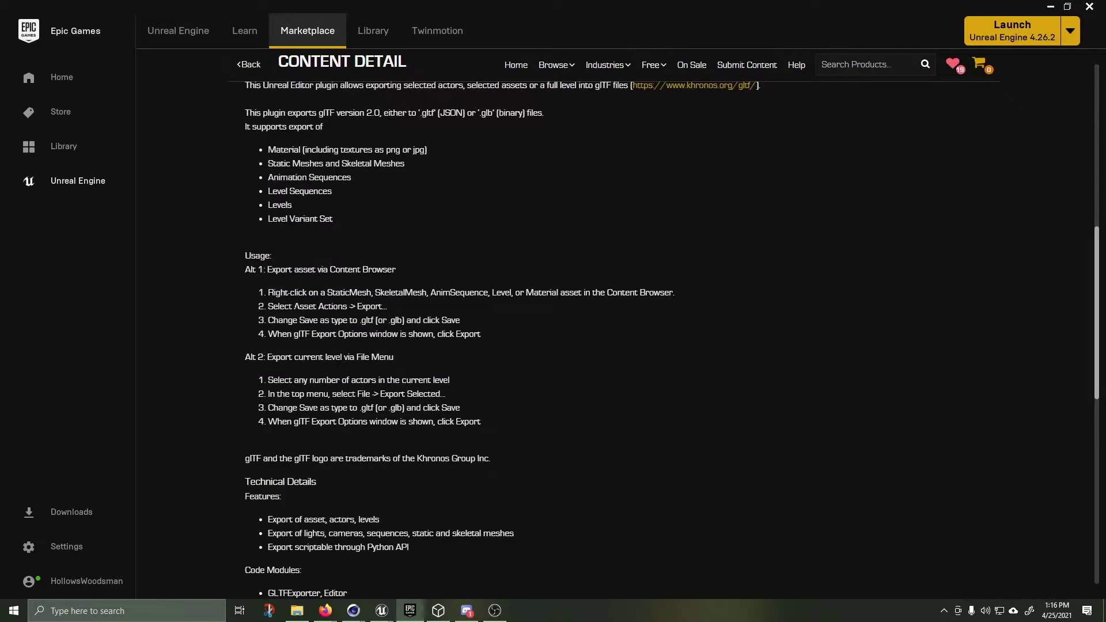
{"action": "scroll", "coordinate": [302, 276], "scroll_direction": "down", "scroll_amount": 1}
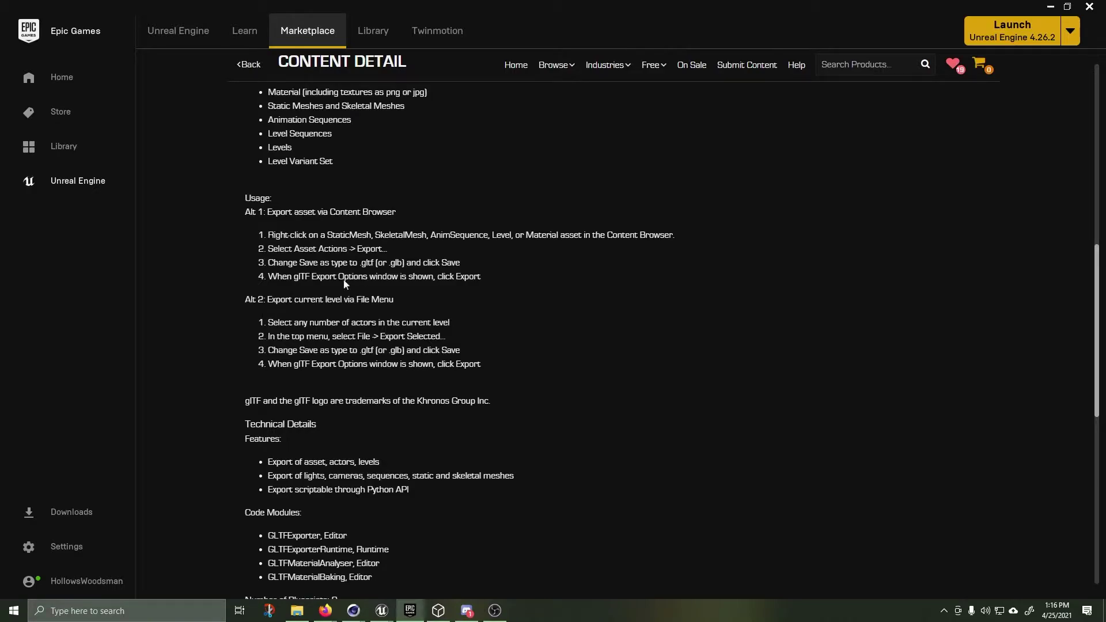
{"action": "scroll", "coordinate": [363, 375], "scroll_direction": "down", "scroll_amount": 5}
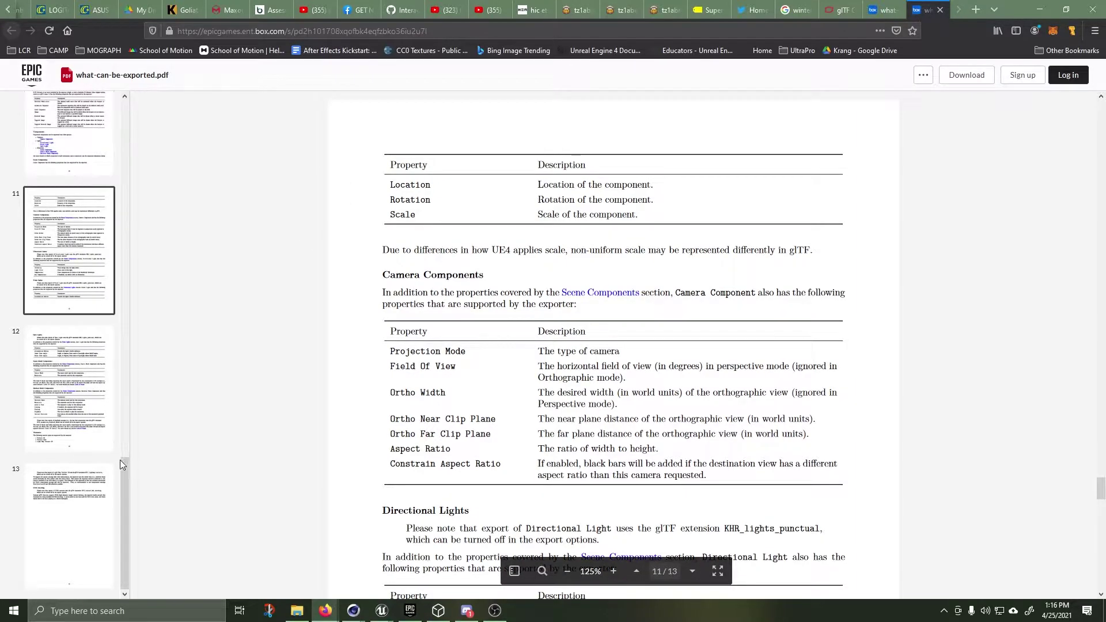
Return the PDF viewer to page 1, listing exportable assets like Materials and Static Meshes.
{"action": "left_click_drag", "start_coordinate": [120, 459], "coordinate": [120, 103]}
{"action": "left_click", "coordinate": [69, 164]}
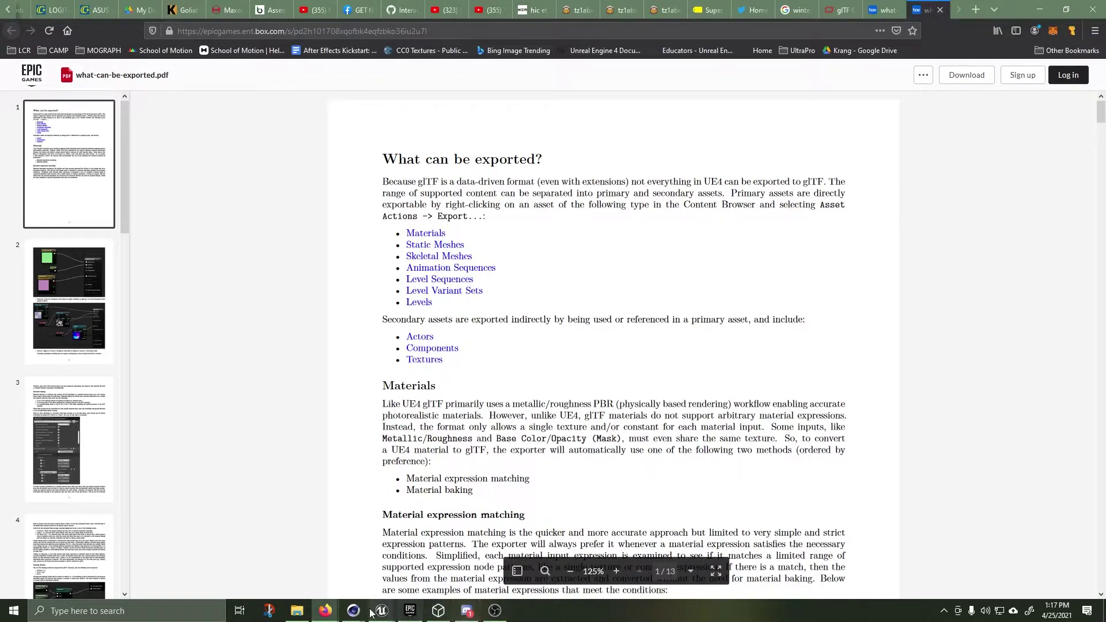
Watch the dog and cat play-in-editor preview, stop it, and return to the Epic Games Launcher.
{"action": "mouse_move", "coordinate": [381, 613]}
{"action": "left_click", "coordinate": [310, 558]}
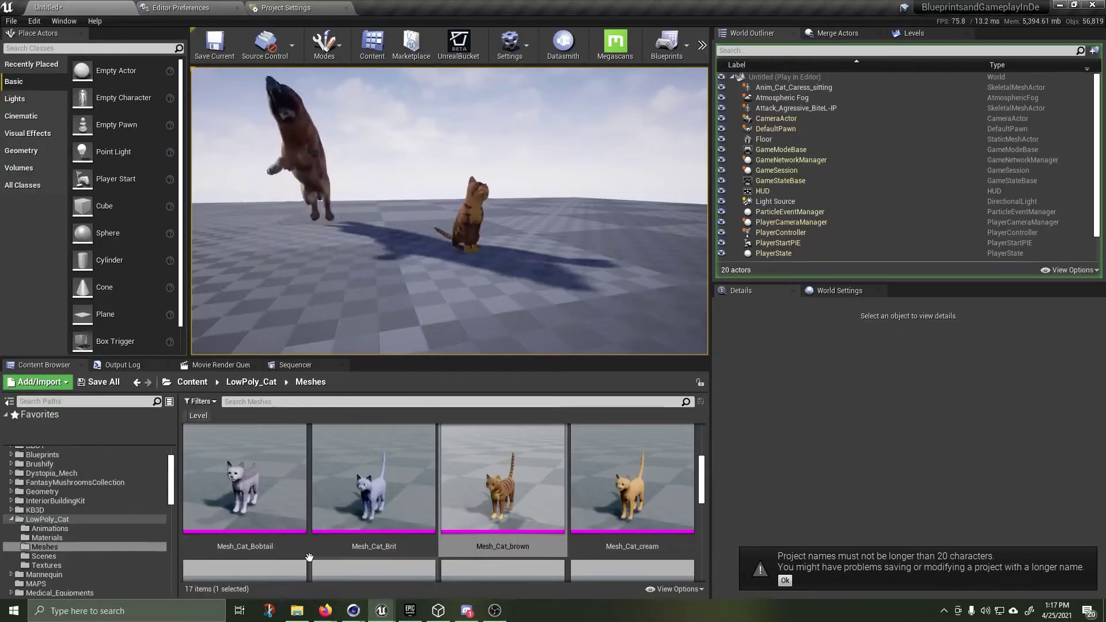
{"action": "left_click", "coordinate": [372, 311]}
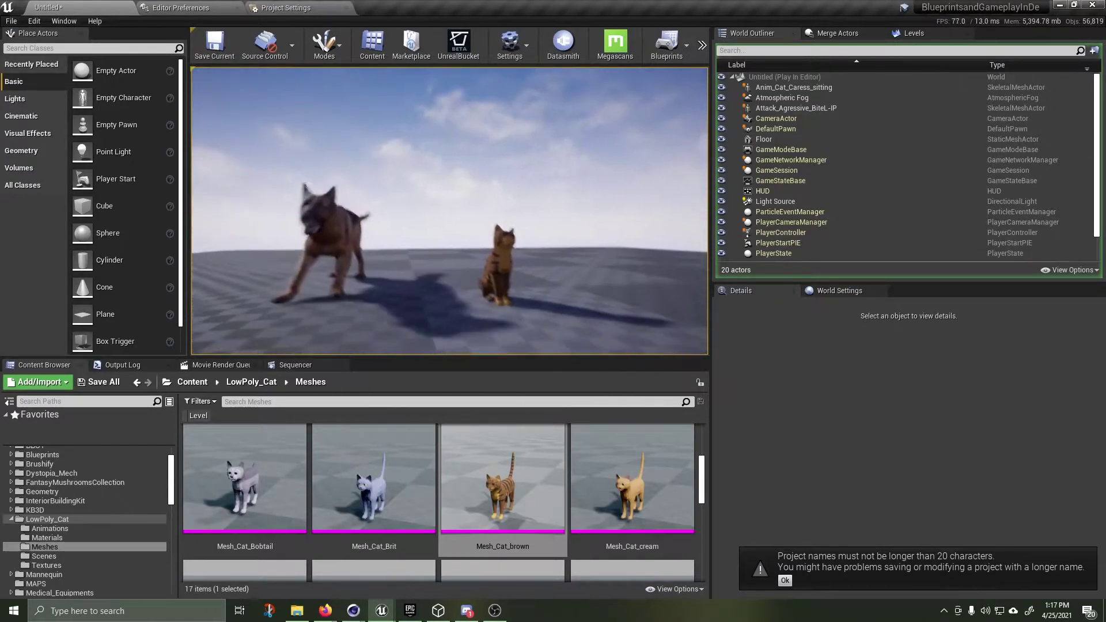
{"action": "key", "text": "Escape"}
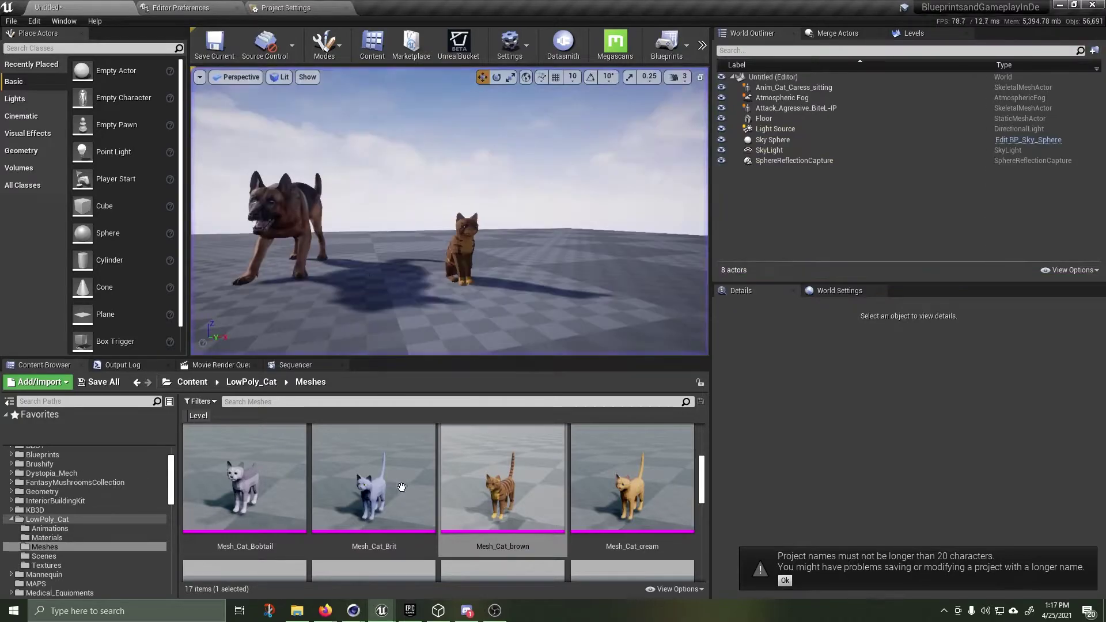
{"action": "left_click", "coordinate": [410, 611]}
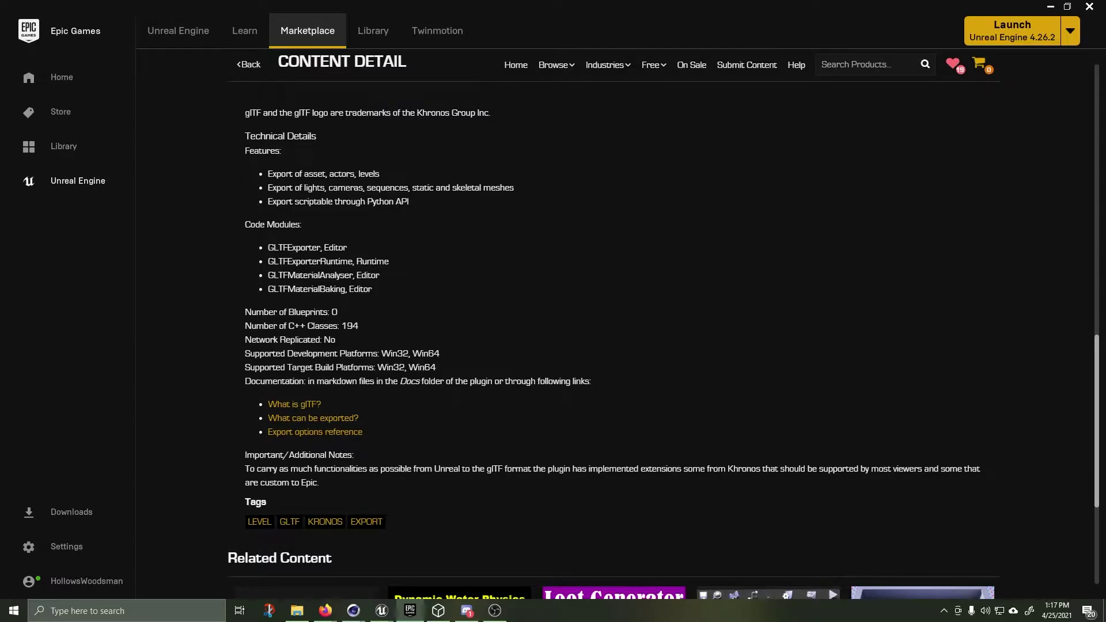
List the Marketplace's Free For The Month products, then return to the Unreal project.
{"action": "scroll", "coordinate": [541, 324], "scroll_direction": "up", "scroll_amount": 15}
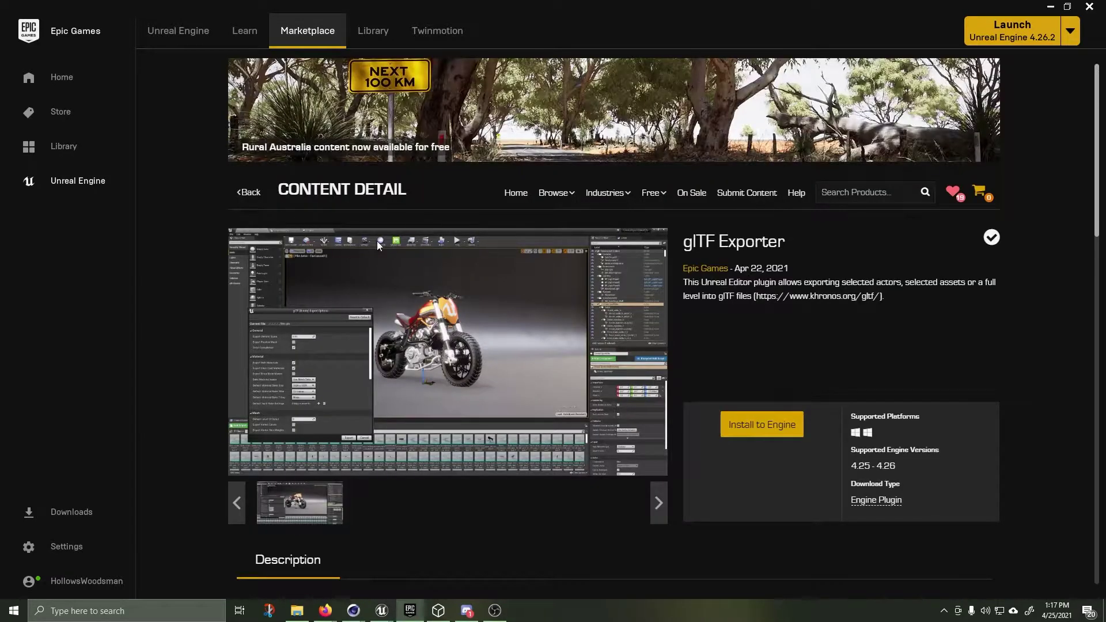
{"action": "left_click", "coordinate": [248, 192]}
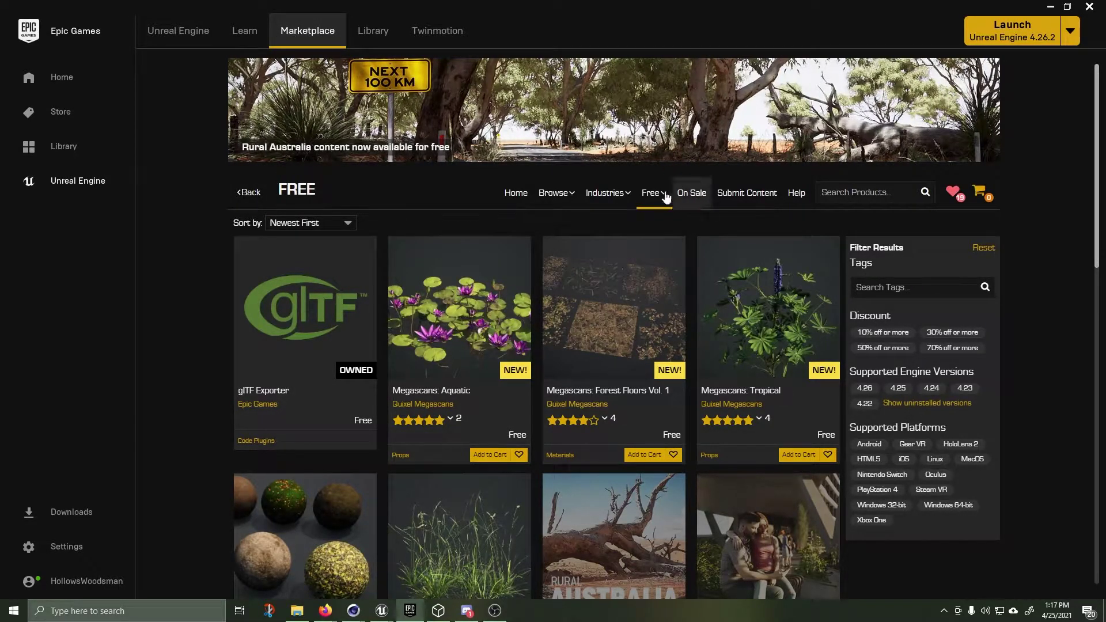
{"action": "mouse_move", "coordinate": [660, 197]}
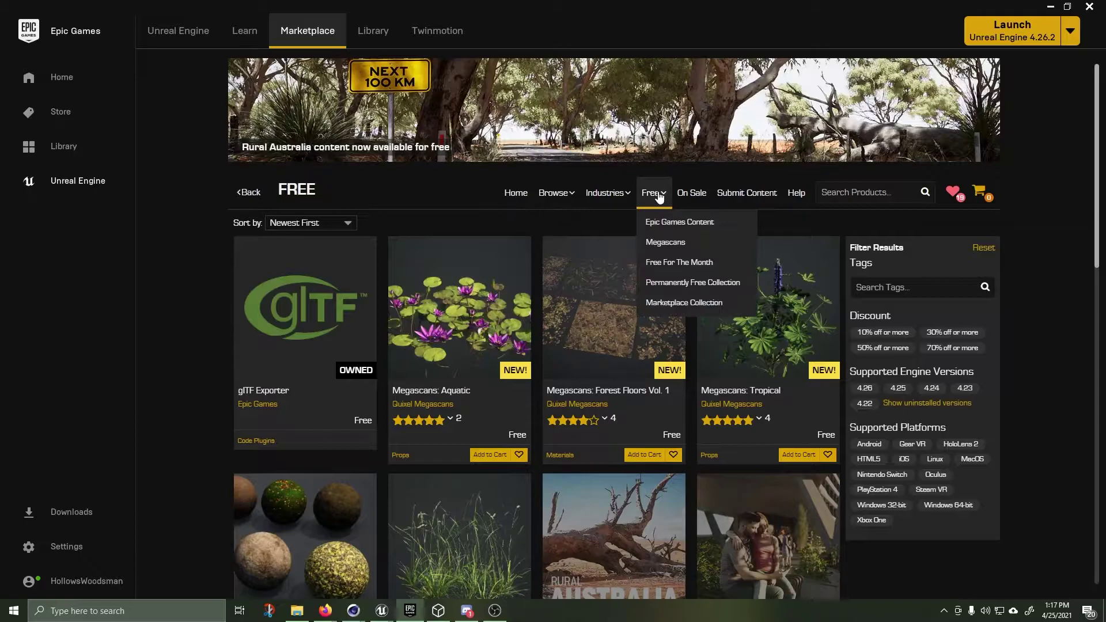
{"action": "left_click", "coordinate": [657, 266]}
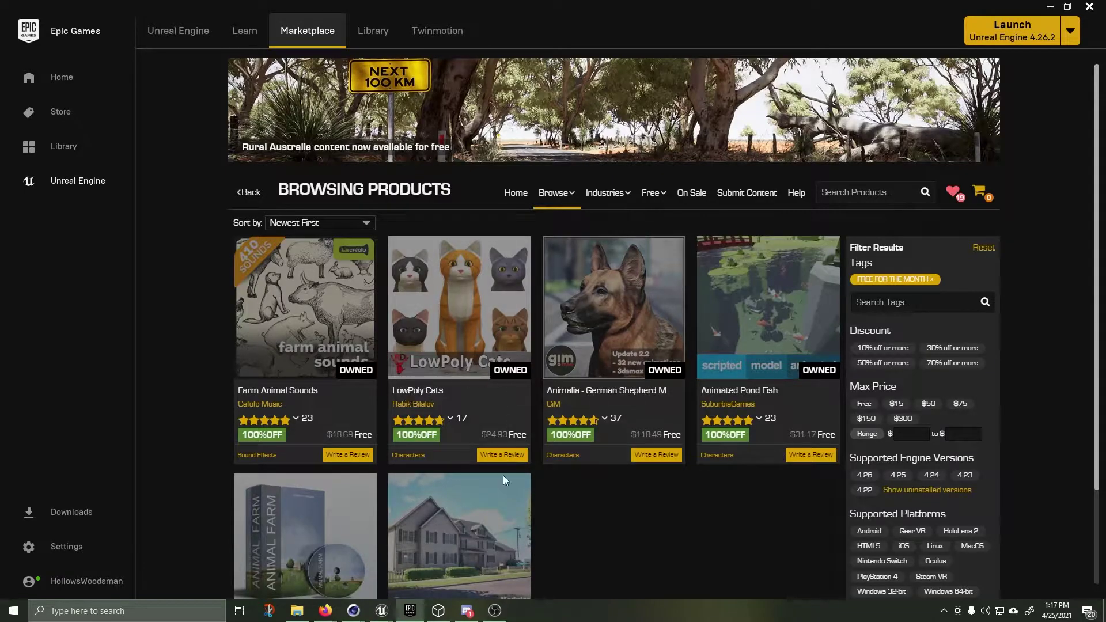
{"action": "mouse_move", "coordinate": [381, 611]}
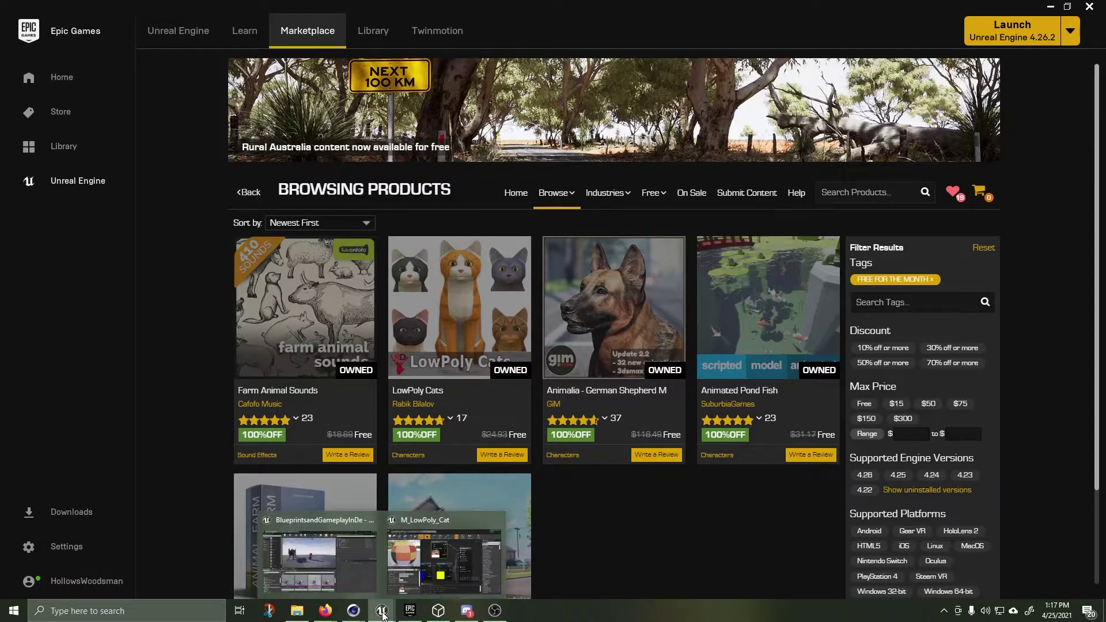
{"action": "left_click", "coordinate": [340, 551]}
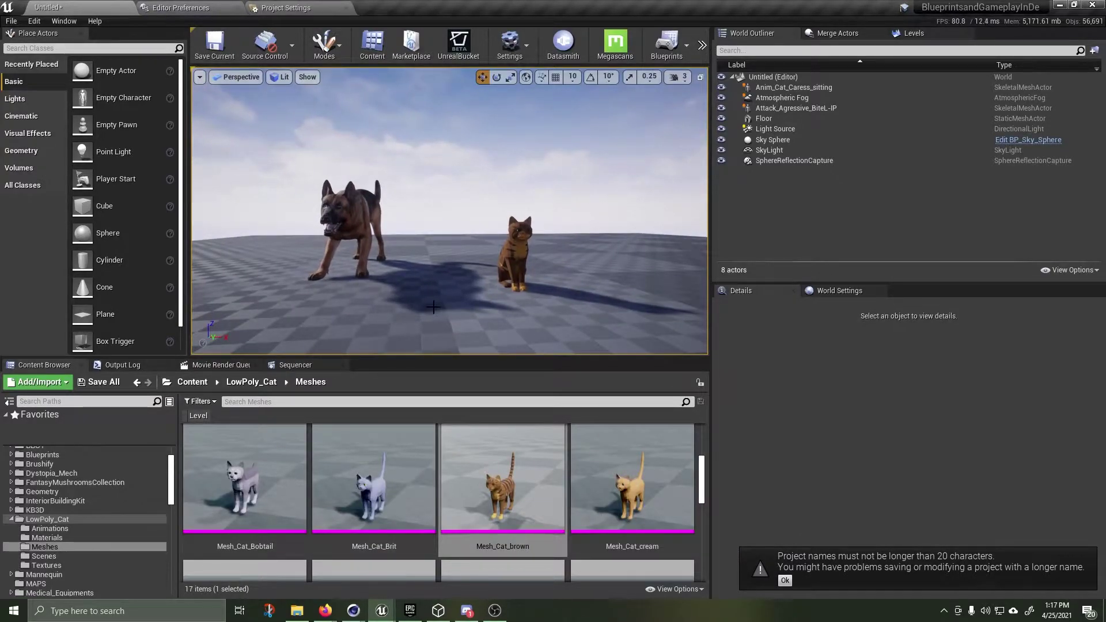
Select the attacking dog actor in the viewport, undoing a stray change.
{"action": "left_click", "coordinate": [358, 219]}
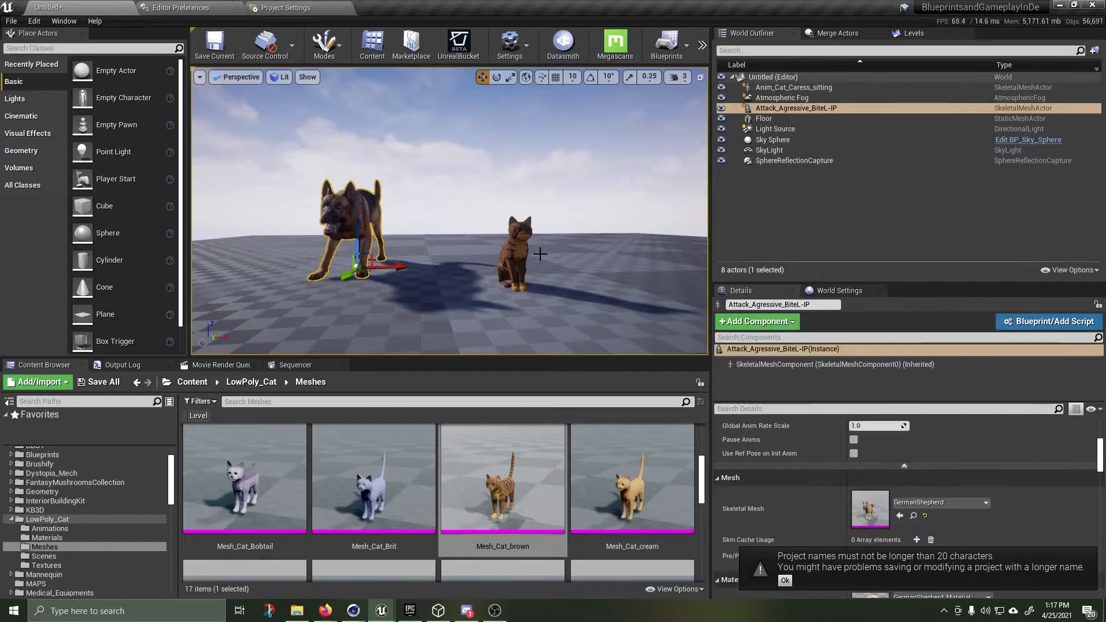
{"action": "left_click", "coordinate": [499, 262]}
{"action": "left_click", "coordinate": [334, 201]}
{"action": "key", "text": "ctrl+z"}
{"action": "left_click", "coordinate": [363, 272]}
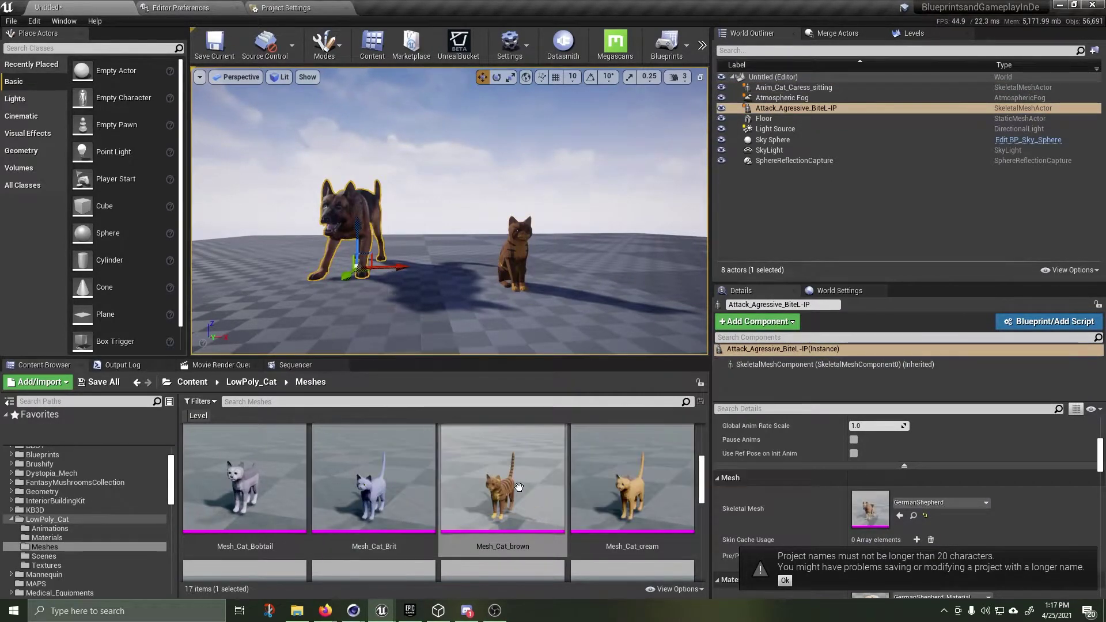
Place and delete a trial brown cat, open LowPoly_Cat Animations, and reselect the dog.
{"action": "left_click_drag", "start_coordinate": [502, 484], "coordinate": [441, 321]}
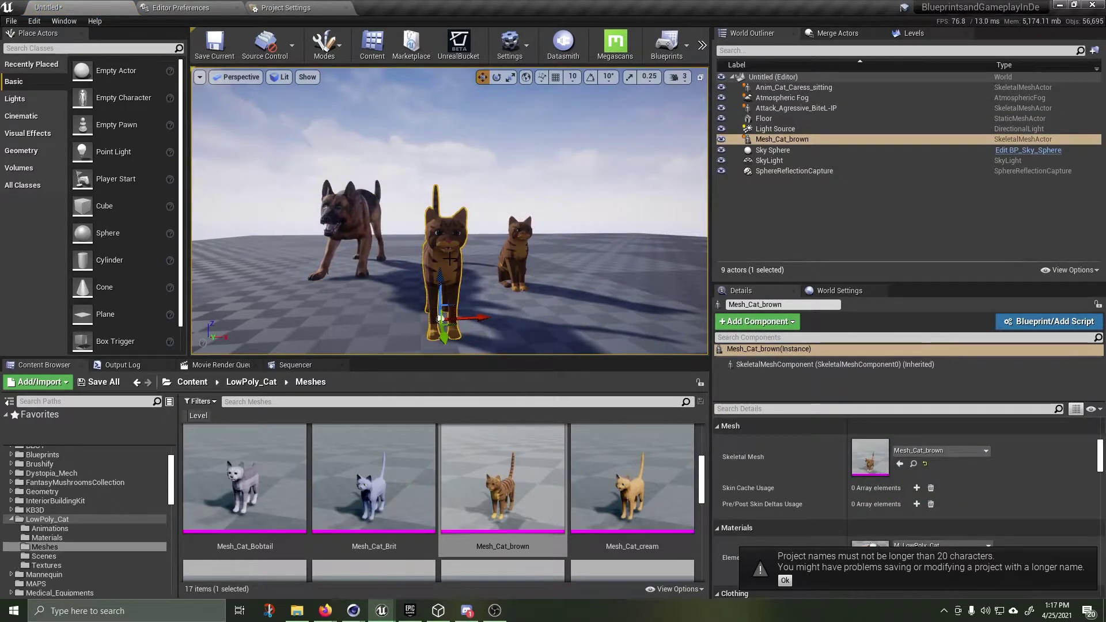
{"action": "key", "text": "Delete"}
{"action": "left_click", "coordinate": [62, 529]}
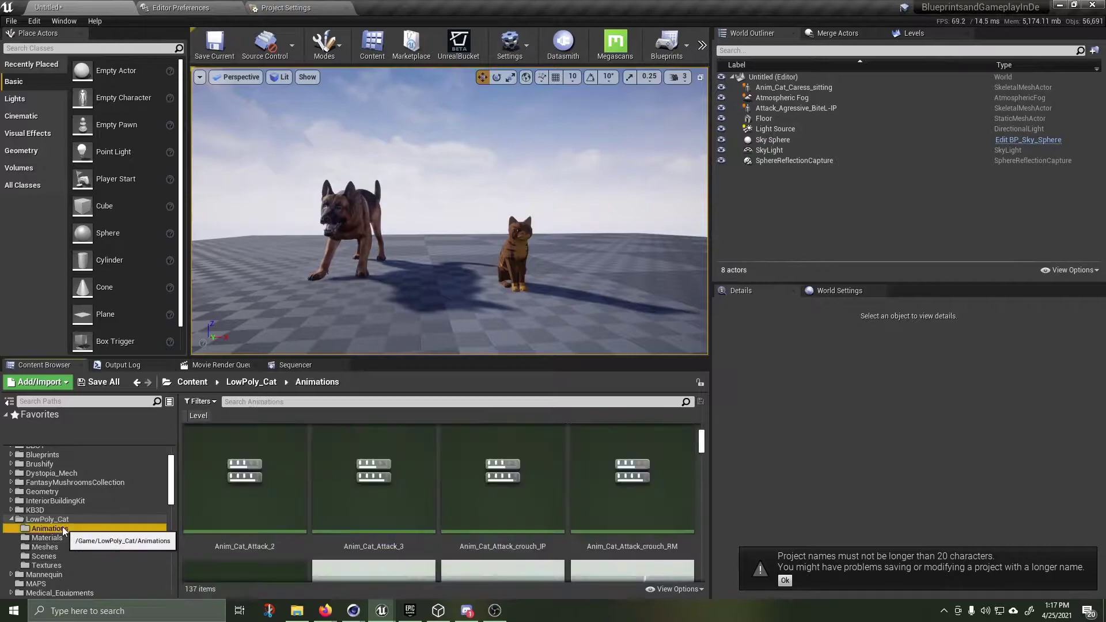
{"action": "left_click", "coordinate": [372, 236]}
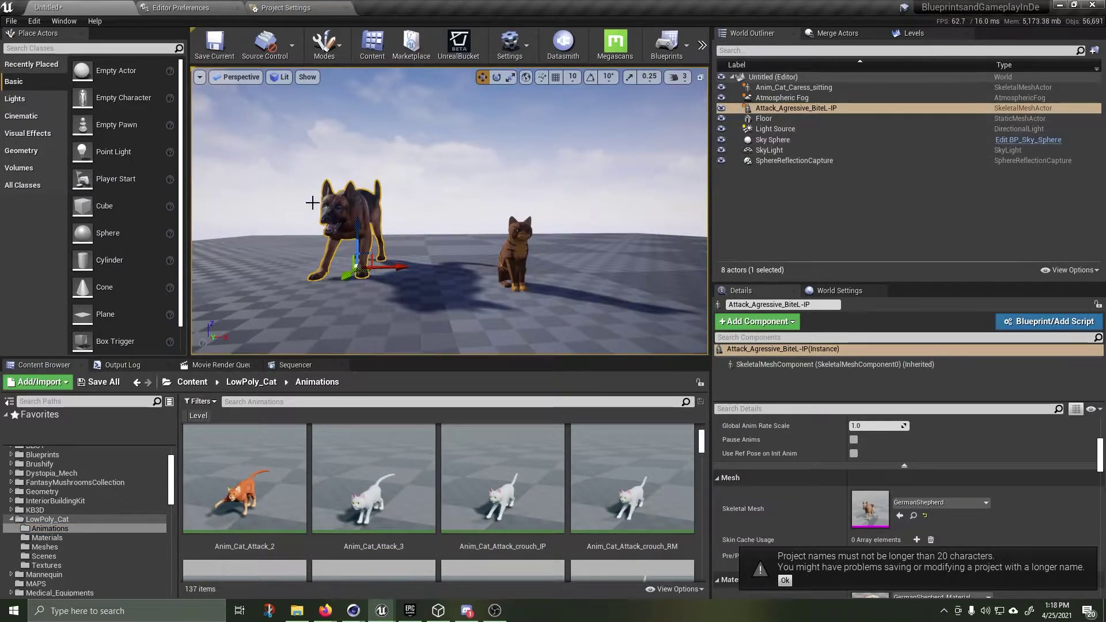
Export the selected dog as GL Transmission Format (Binary) .glb, starting from the existing Attack_Agressive_BiteL-IP name.
{"action": "left_click", "coordinate": [11, 20]}
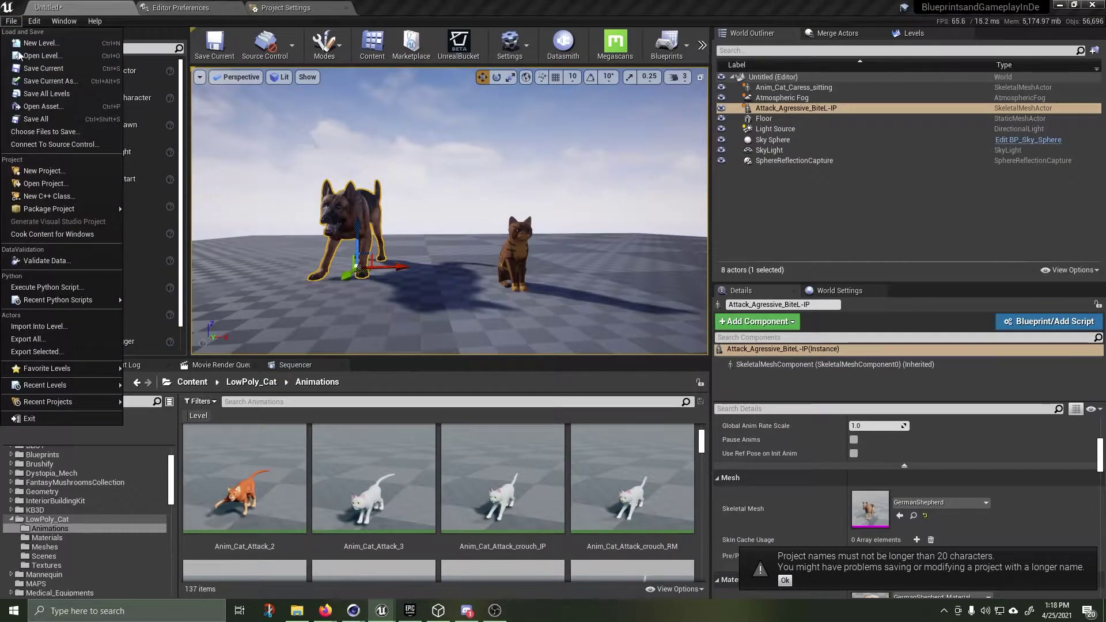
{"action": "left_click", "coordinate": [48, 354]}
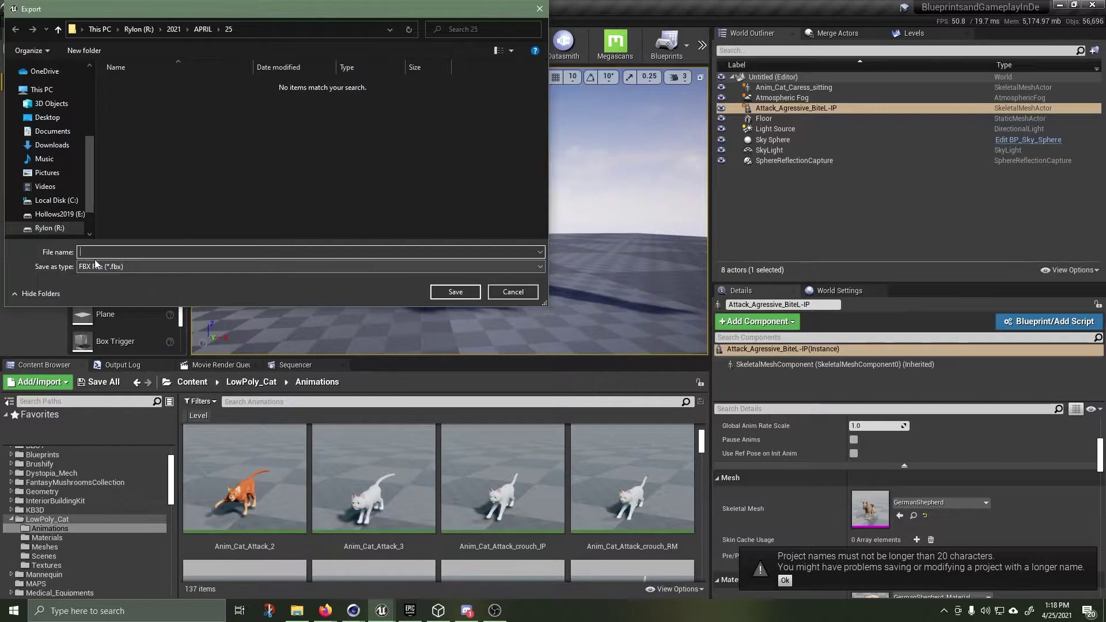
{"action": "left_click", "coordinate": [102, 265]}
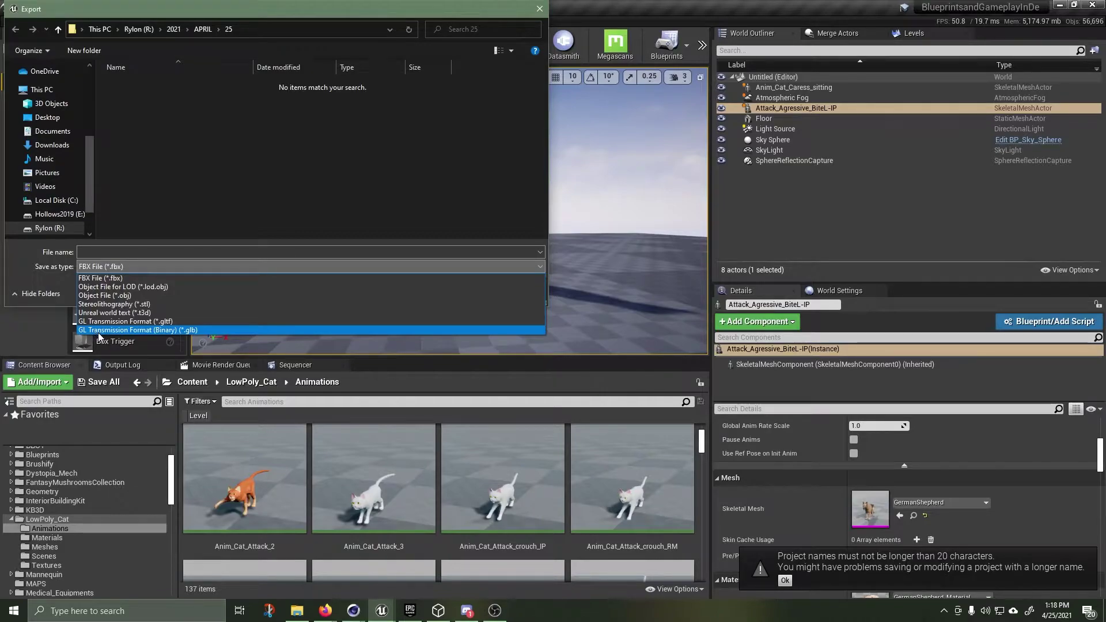
{"action": "left_click", "coordinate": [168, 331]}
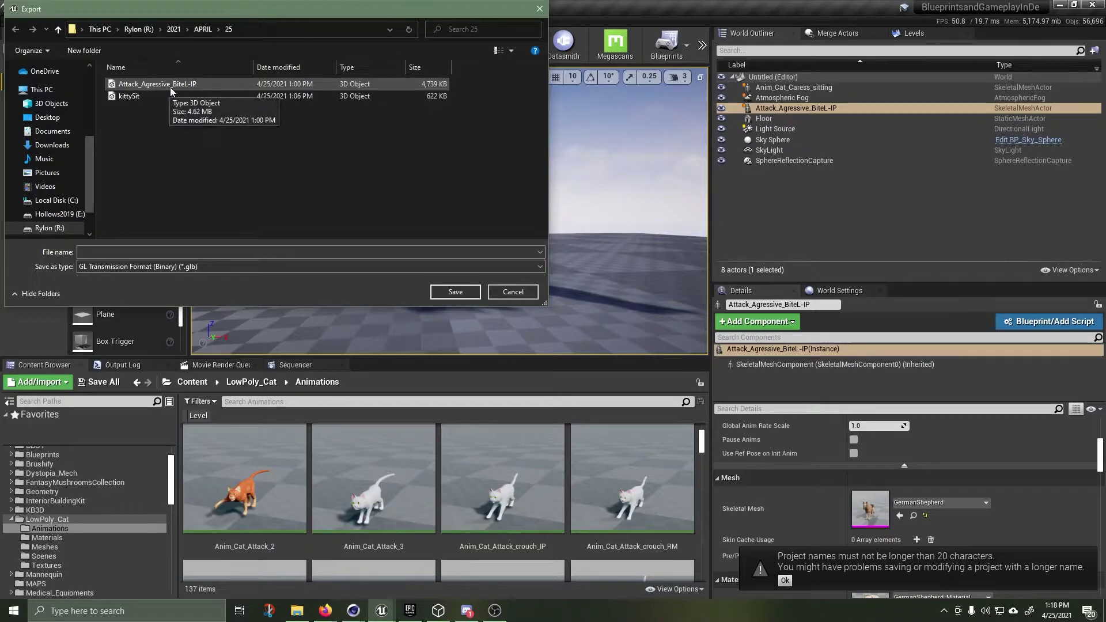
{"action": "left_click", "coordinate": [129, 86]}
{"action": "key", "text": "Tab"}
{"action": "key", "text": "End"}
Save as Attack_Agressive_BiteL-IP2.glb and review the glTF (Binary) Export Options, including 0.01 uniform scale.
{"action": "type", "text": "2"}
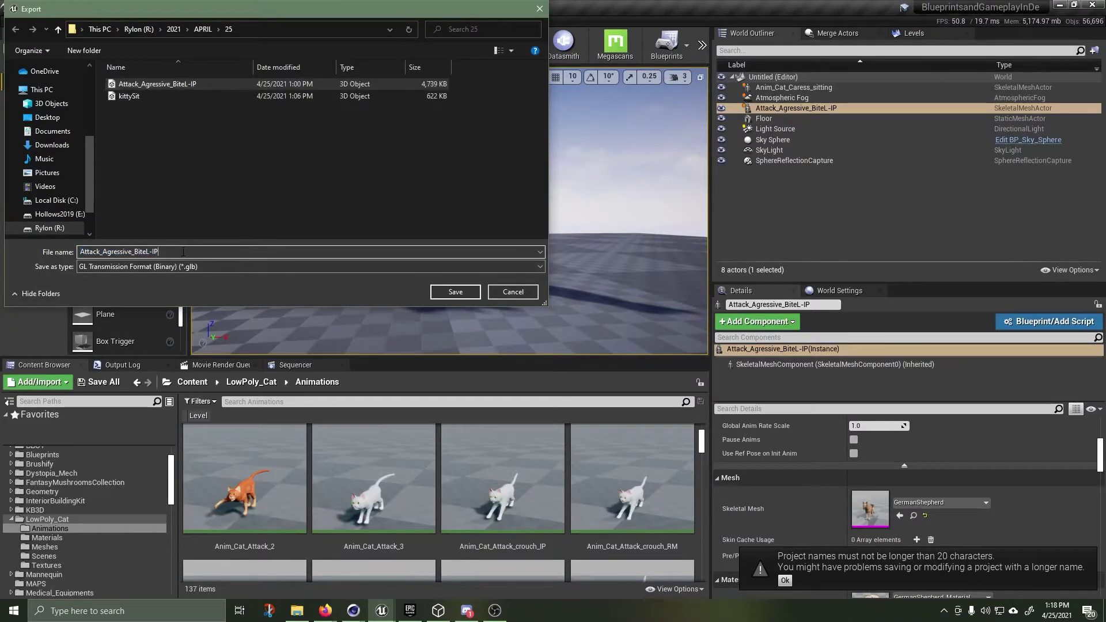
{"action": "left_click", "coordinate": [445, 291]}
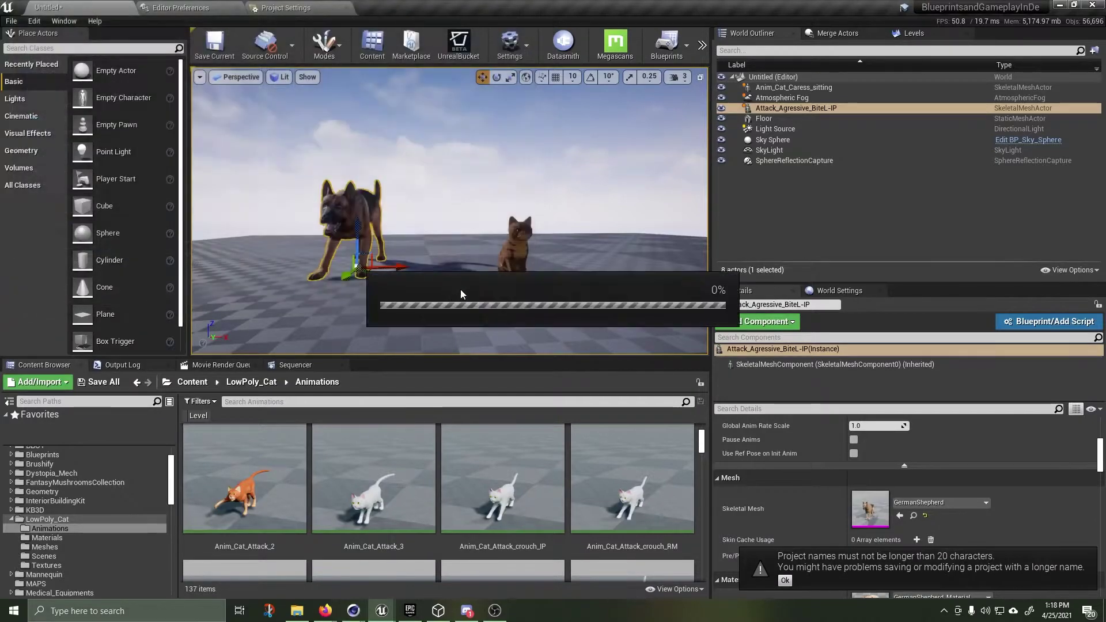
{"action": "left_click_drag", "start_coordinate": [493, 171], "coordinate": [388, 120]}
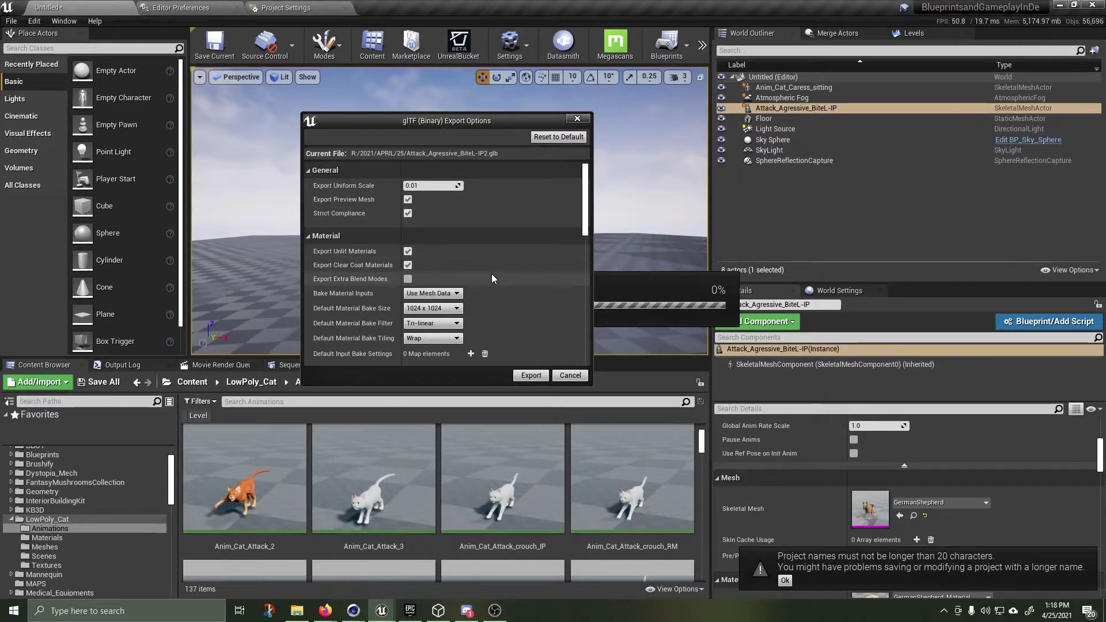
{"action": "scroll", "coordinate": [520, 277], "scroll_direction": "down", "scroll_amount": 8}
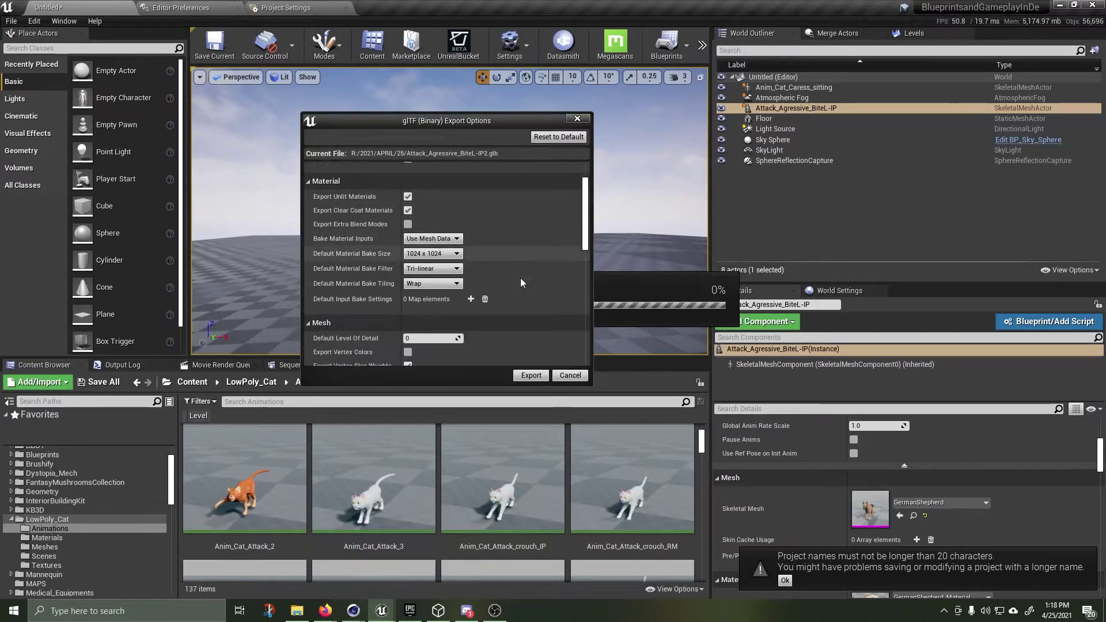
{"action": "scroll", "coordinate": [520, 278], "scroll_direction": "down", "scroll_amount": 4}
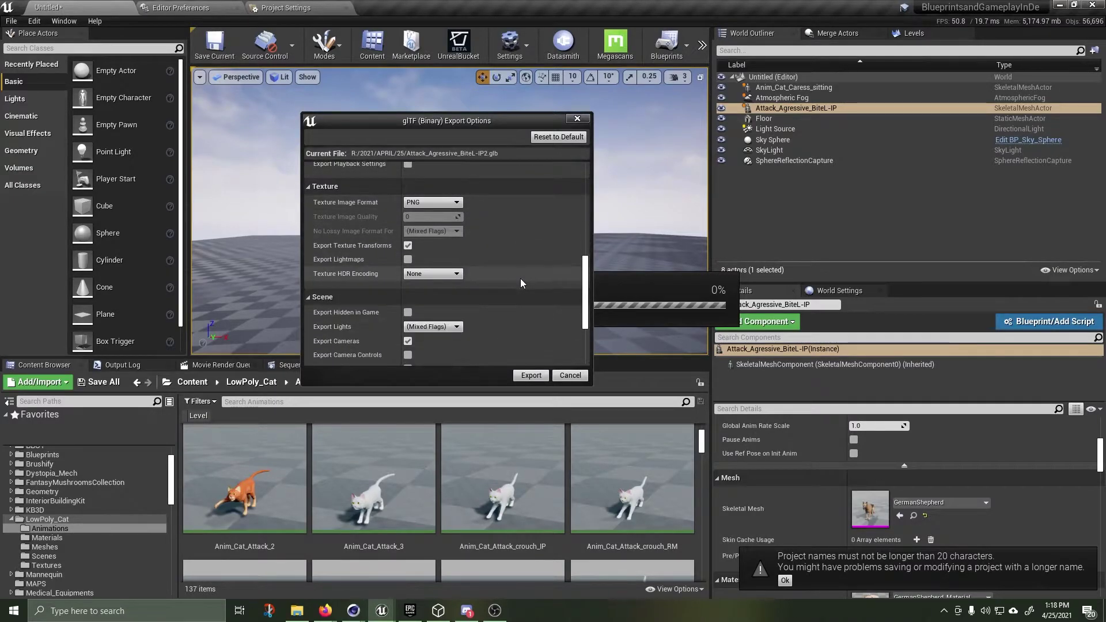
{"action": "scroll", "coordinate": [522, 282], "scroll_direction": "up", "scroll_amount": 12}
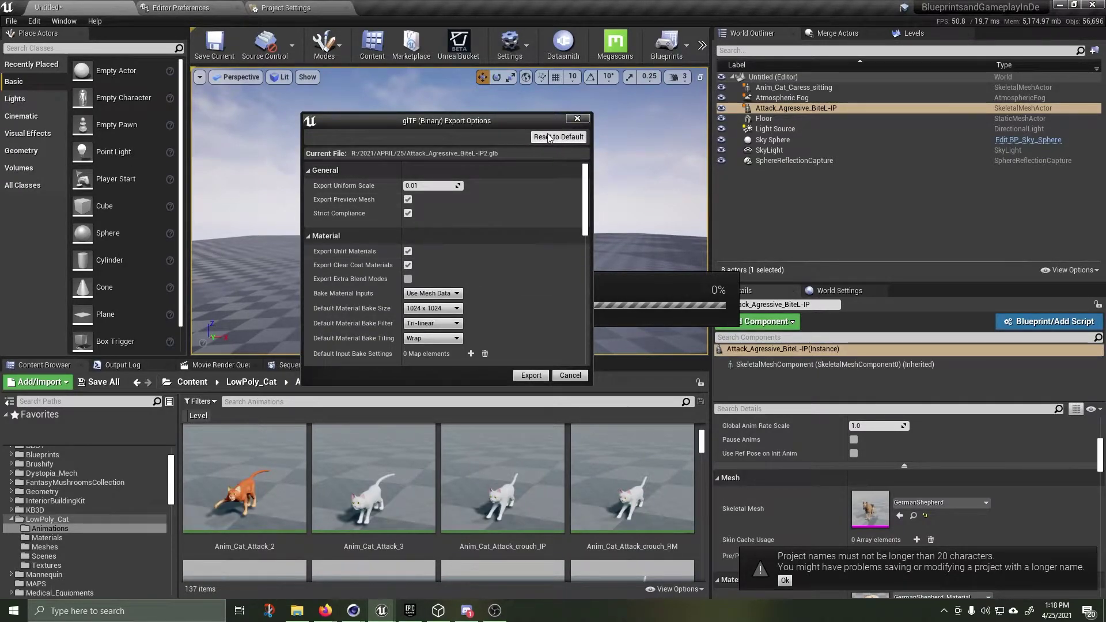
Keep the 1024 x 1024 material bake size and other defaults, then run the .glb export.
{"action": "scroll", "coordinate": [527, 243], "scroll_direction": "down", "scroll_amount": 2}
{"action": "scroll", "coordinate": [527, 242], "scroll_direction": "down", "scroll_amount": 3}
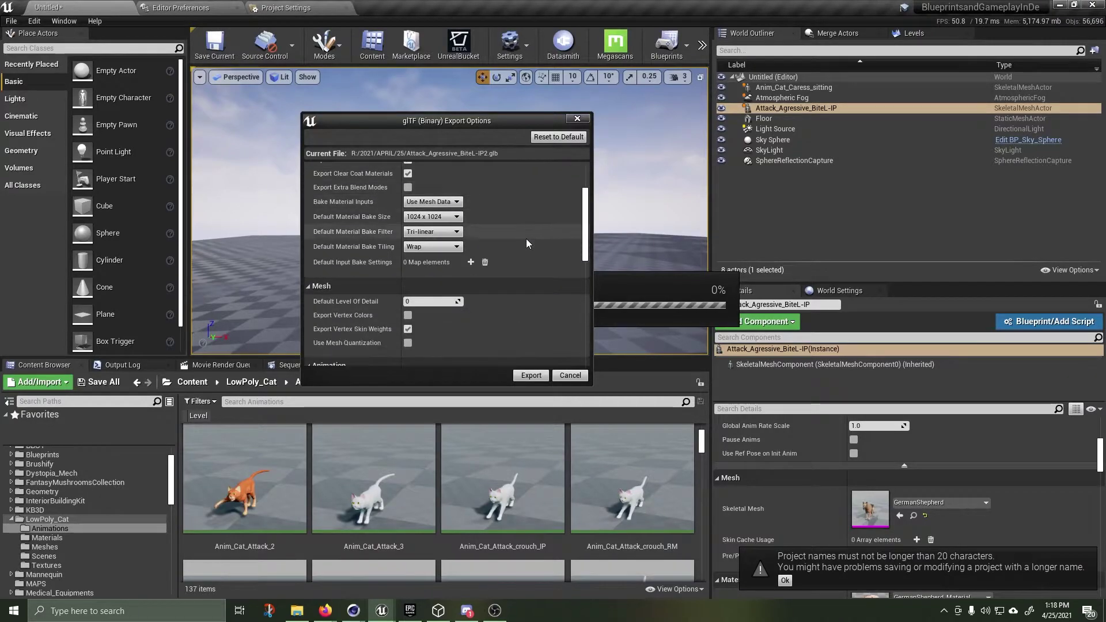
{"action": "scroll", "coordinate": [526, 243], "scroll_direction": "down", "scroll_amount": 5}
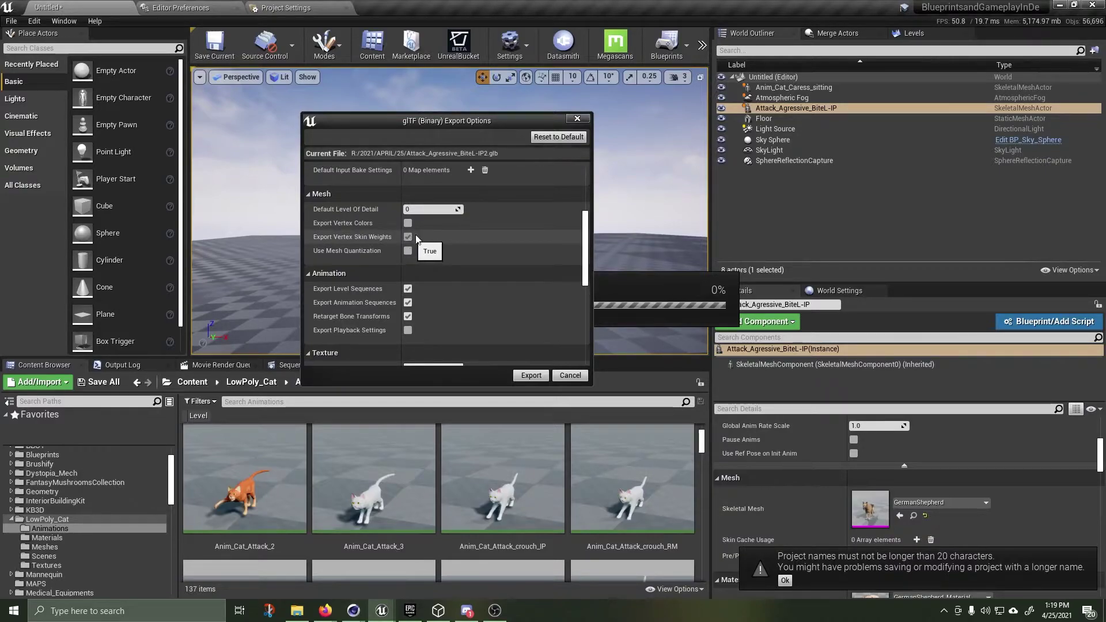
{"action": "scroll", "coordinate": [507, 257], "scroll_direction": "up", "scroll_amount": 5}
{"action": "scroll", "coordinate": [516, 260], "scroll_direction": "up", "scroll_amount": 2}
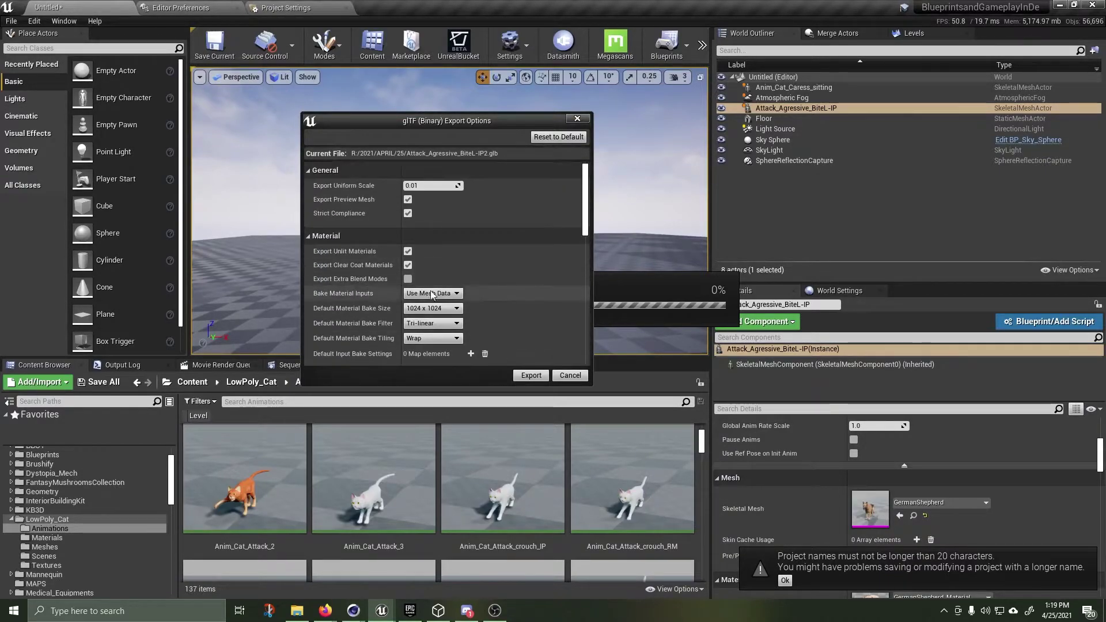
{"action": "left_click", "coordinate": [458, 311]}
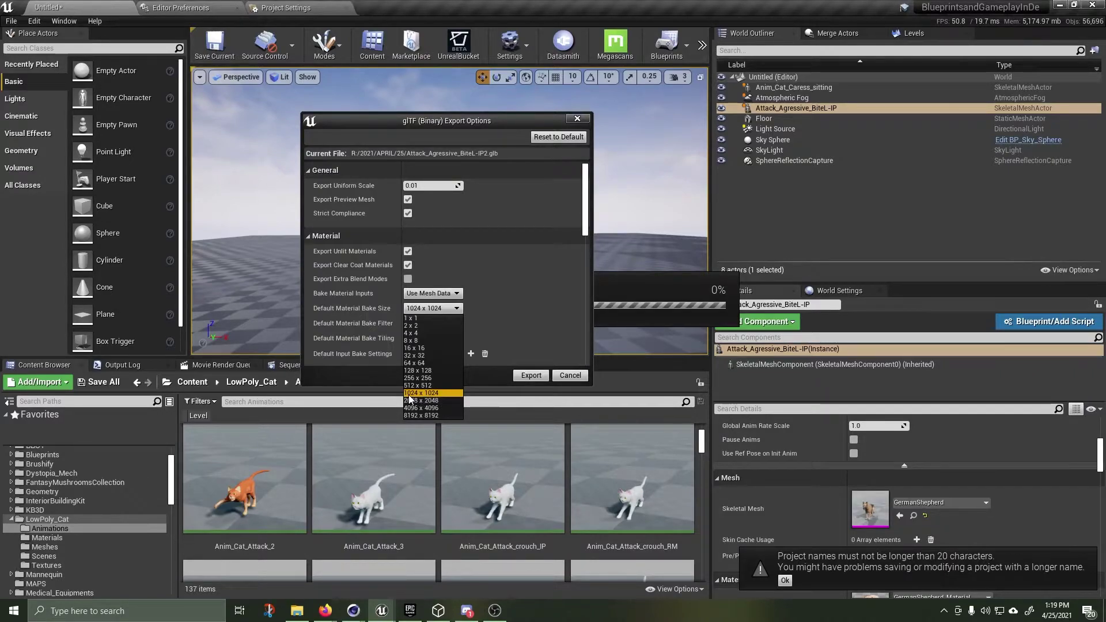
{"action": "left_click", "coordinate": [458, 310]}
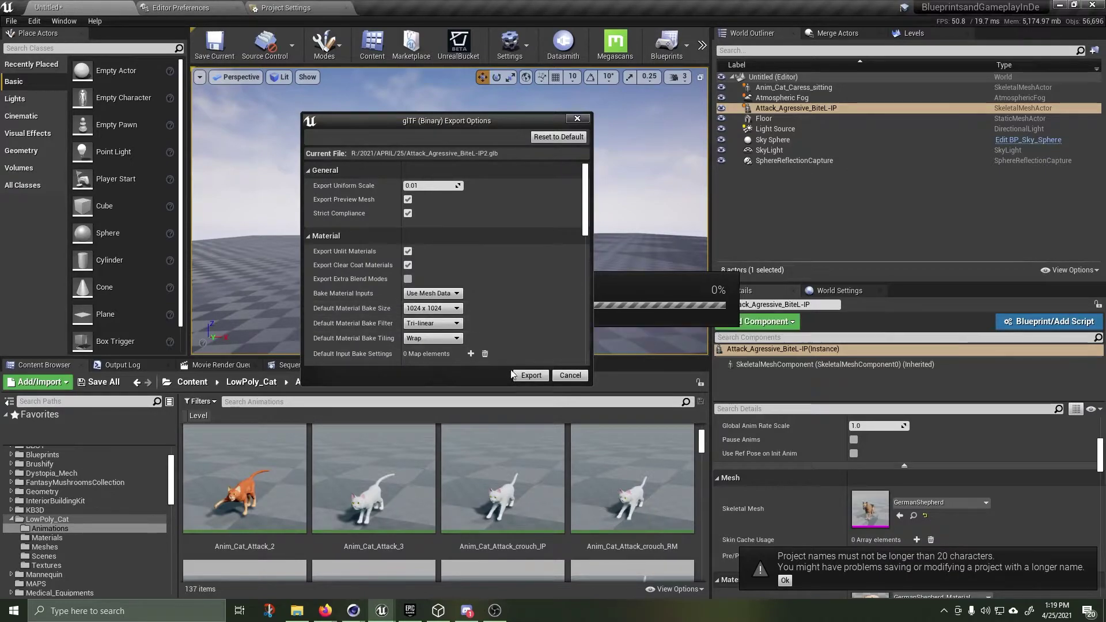
{"action": "left_click", "coordinate": [531, 376]}
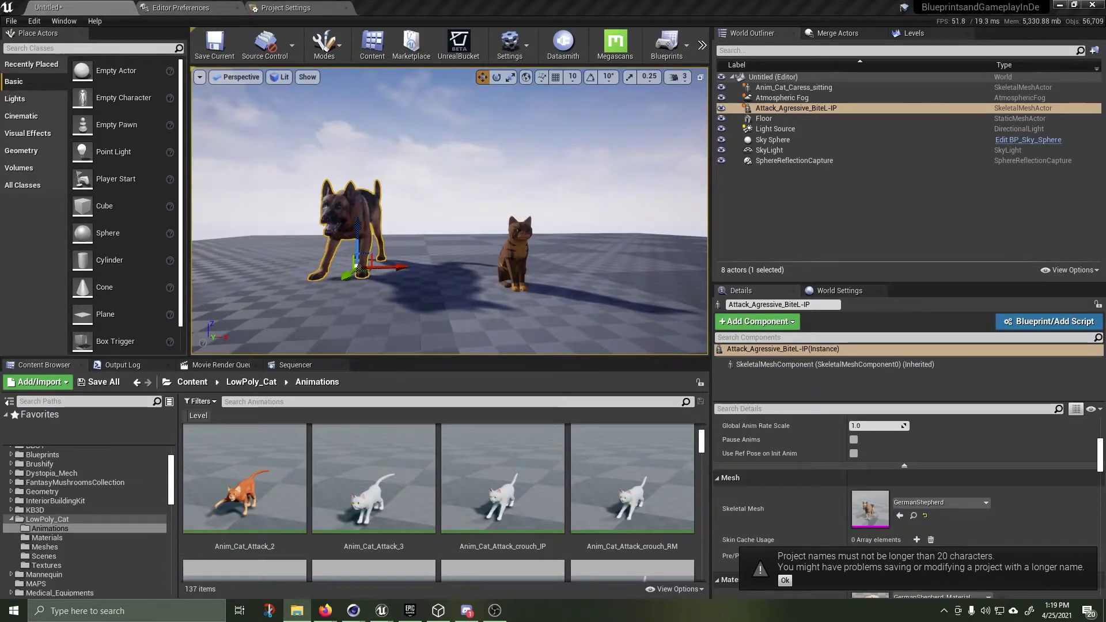
Check the exported dog in 3D Viewer: orbit it, apply teal lighting, swing light lower-left.
{"action": "left_click", "coordinate": [298, 611]}
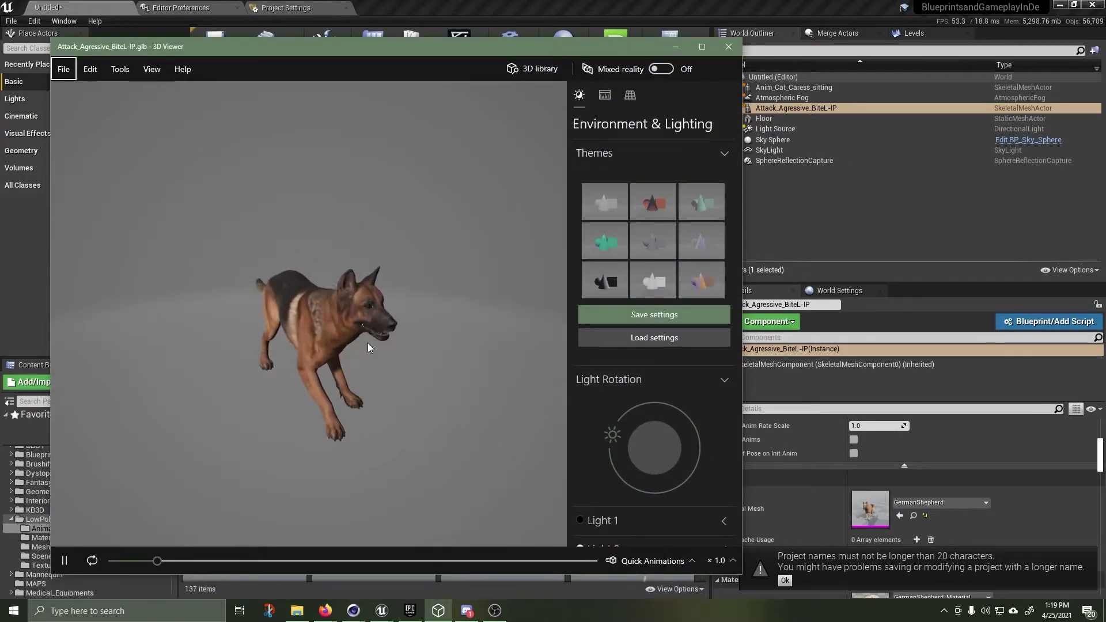
{"action": "left_click_drag", "start_coordinate": [256, 341], "coordinate": [359, 327]}
{"action": "left_click", "coordinate": [607, 247]}
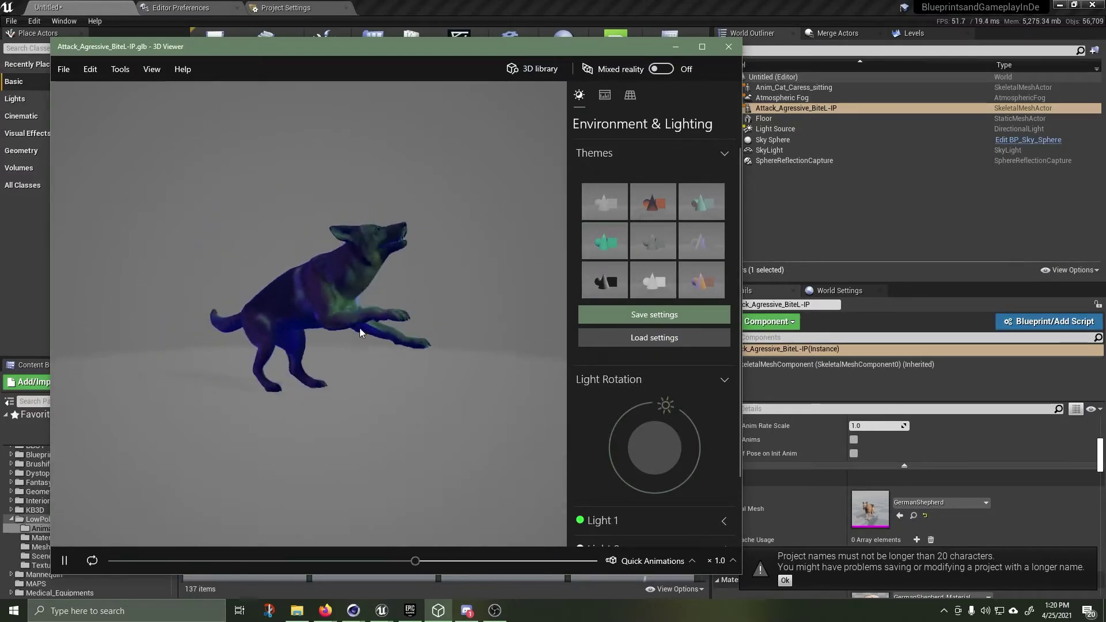
{"action": "left_click_drag", "start_coordinate": [653, 406], "coordinate": [606, 489]}
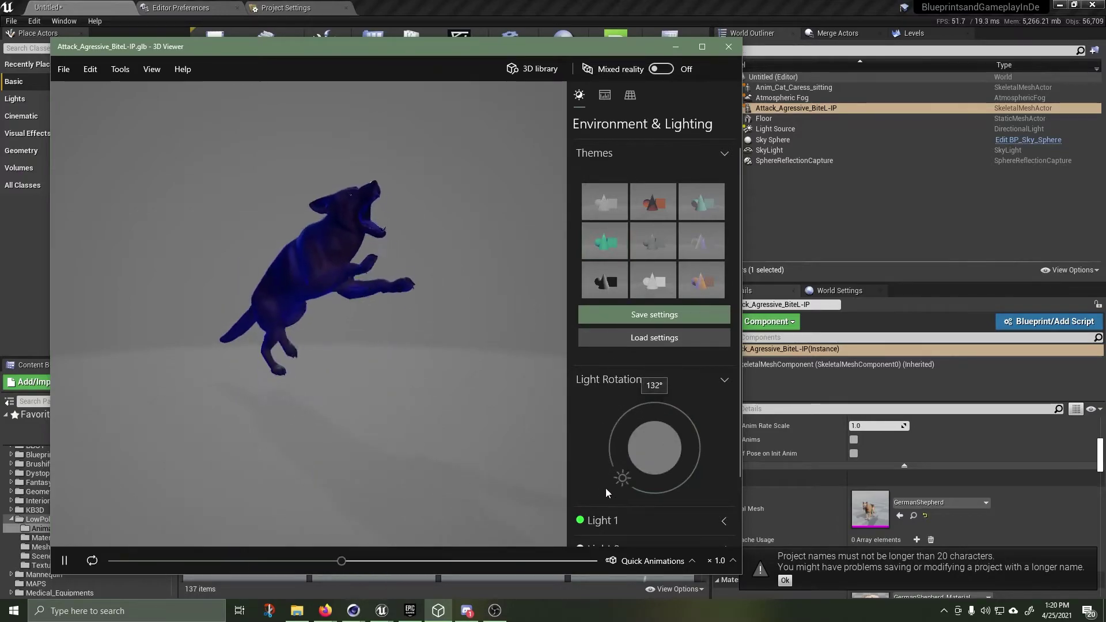
{"action": "left_click_drag", "start_coordinate": [344, 363], "coordinate": [302, 377]}
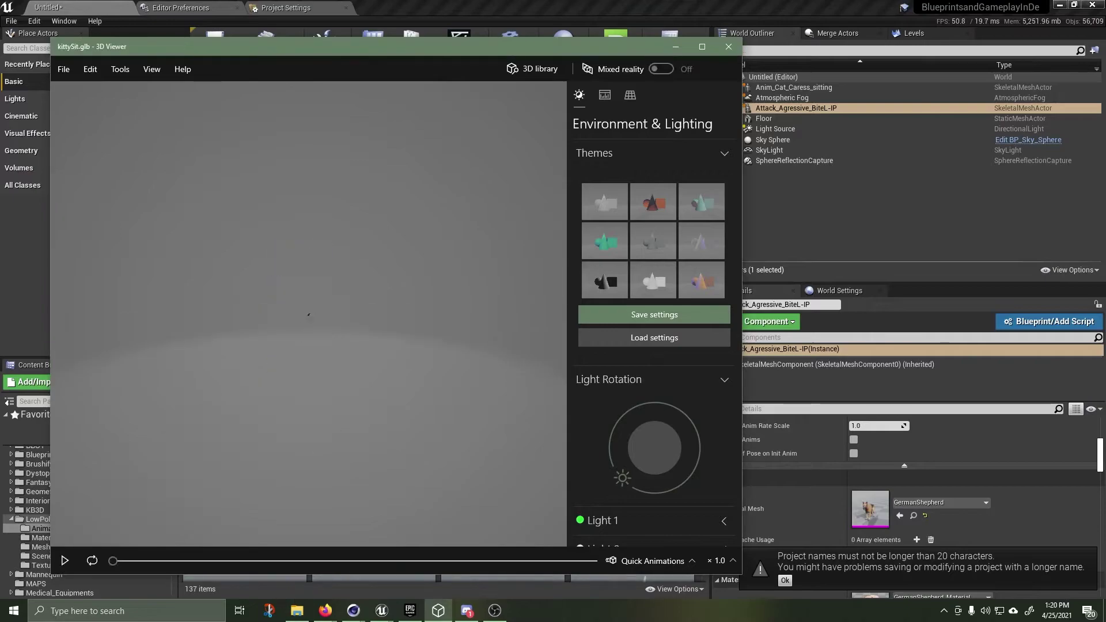
Light the kittySit model warmly and orbit it to a low rotated view.
{"action": "left_click", "coordinate": [646, 258]}
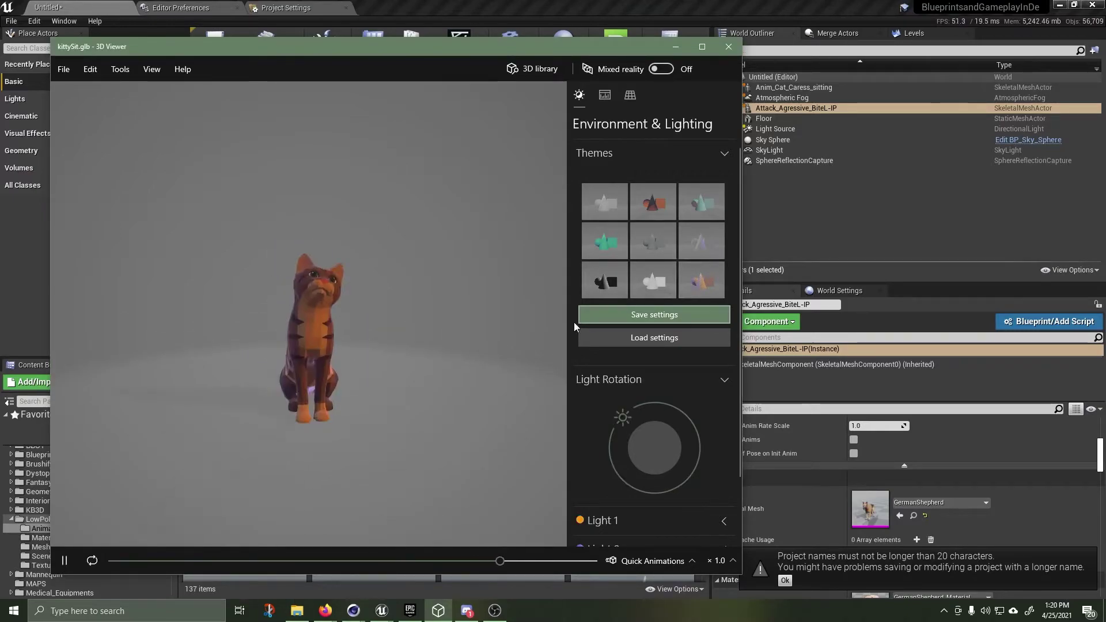
{"action": "left_click_drag", "start_coordinate": [318, 378], "coordinate": [323, 329]}
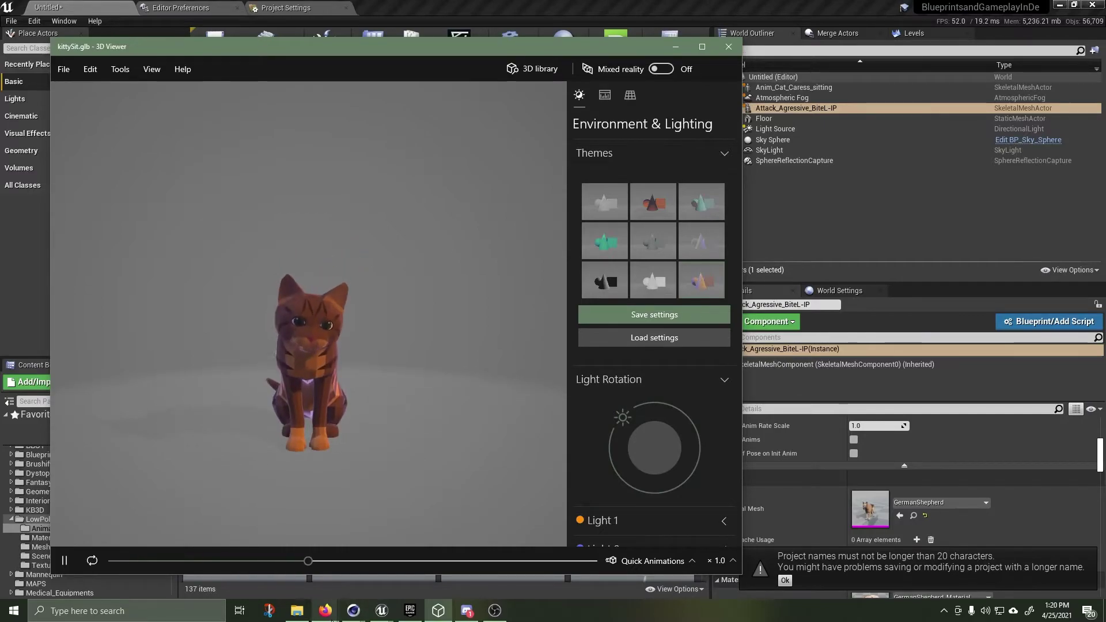
{"action": "left_click", "coordinate": [325, 611]}
Switch Firefox to the hic et nunc tab and orbit the samurai armor model.
{"action": "left_click", "coordinate": [339, 526]}
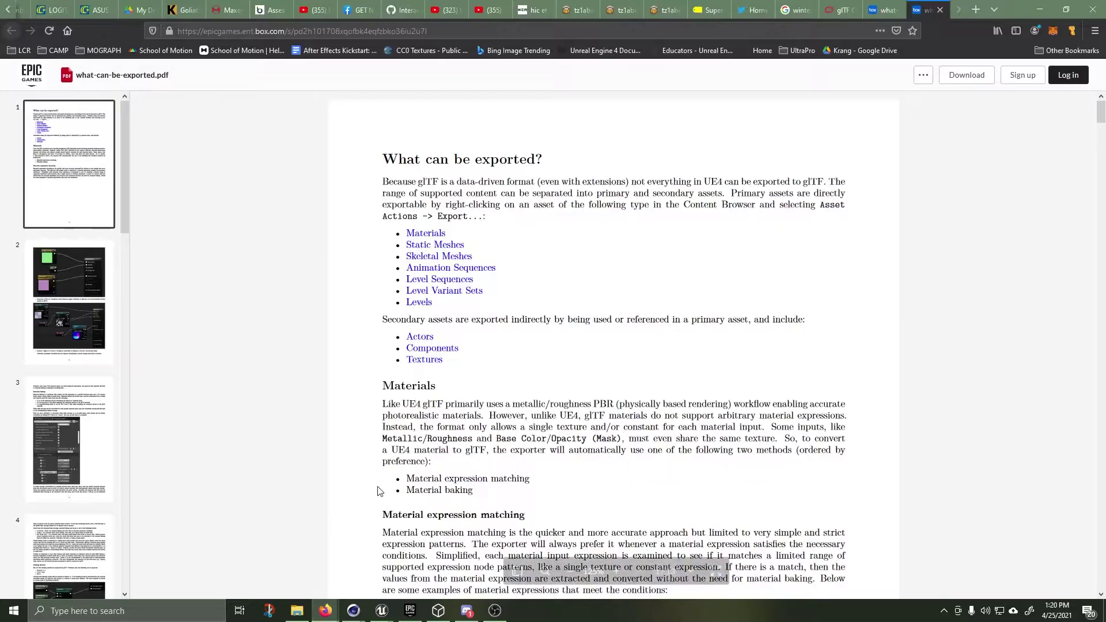
{"action": "left_click", "coordinate": [534, 10]}
{"action": "left_click_drag", "start_coordinate": [575, 277], "coordinate": [365, 294]}
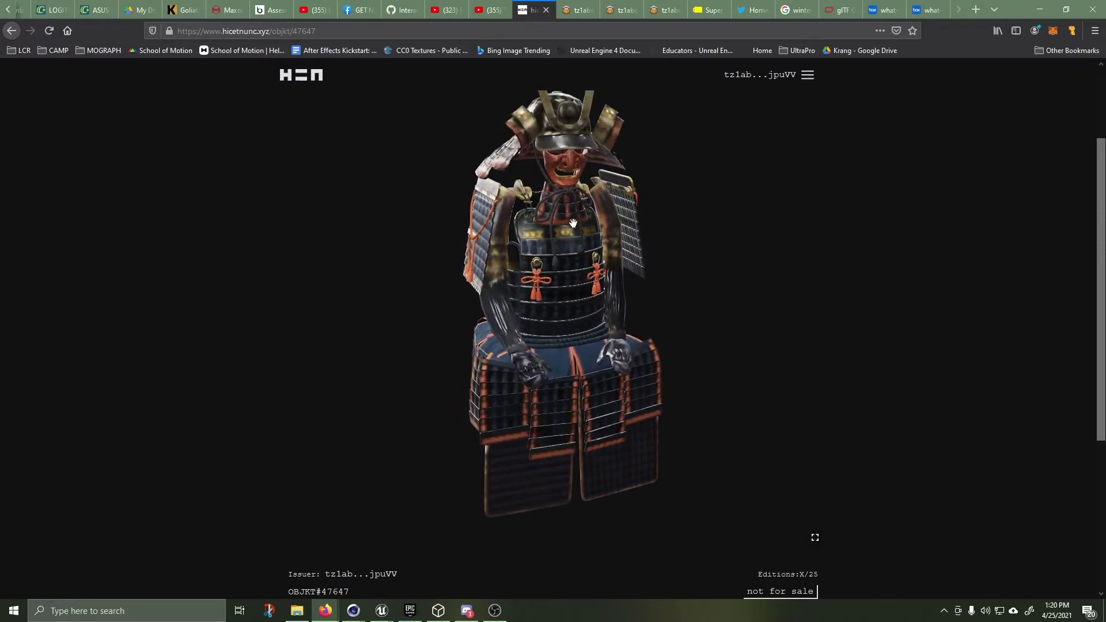
{"action": "left_click_drag", "start_coordinate": [679, 277], "coordinate": [694, 149]}
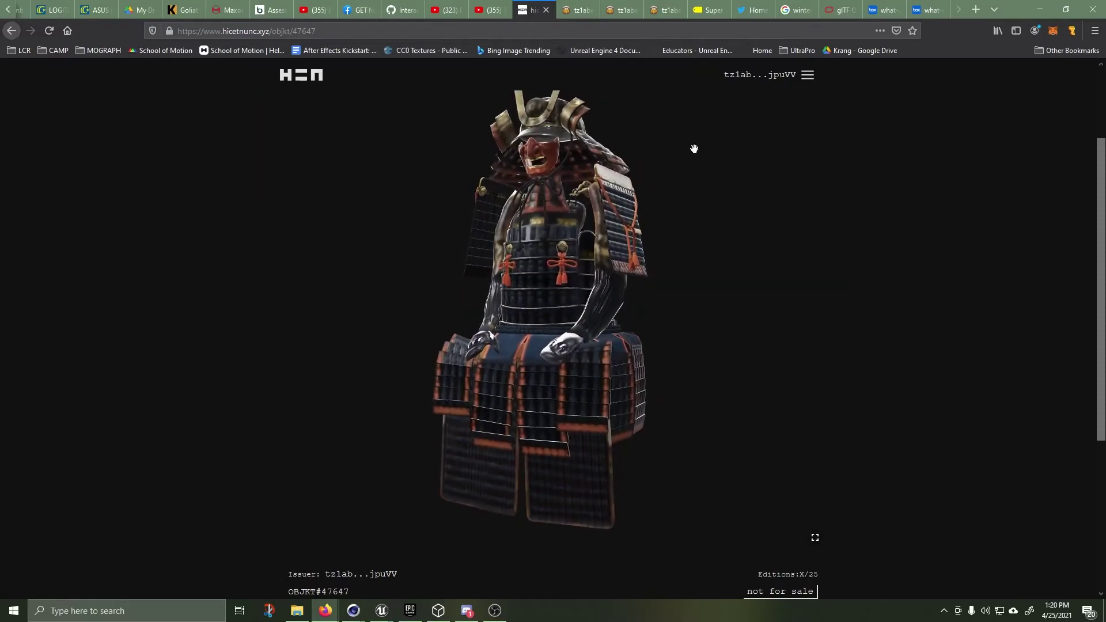
Go to the account's manage assets page via the site's navigation menu.
{"action": "left_click", "coordinate": [808, 75]}
{"action": "left_click", "coordinate": [747, 242]}
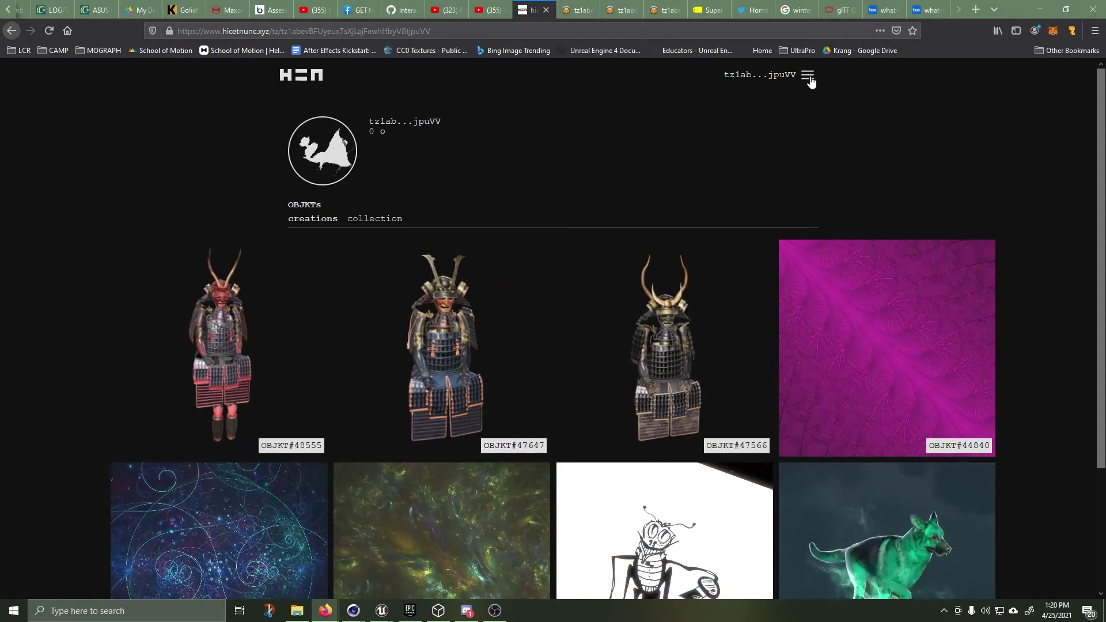
{"action": "left_click", "coordinate": [807, 75]}
Fill the Kitty Sitting mint form: tags Digital, Kitty, free, gltf, 100 editions, 10 royalties, kittySit.glb.
{"action": "left_click", "coordinate": [739, 220]}
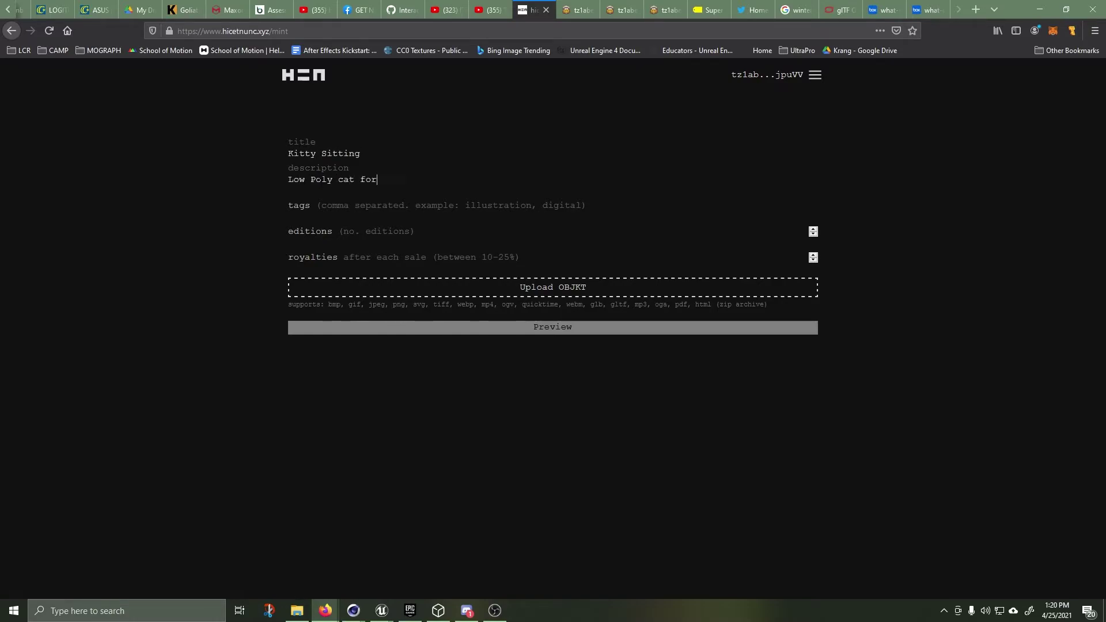
{"action": "left_click", "coordinate": [365, 213]}
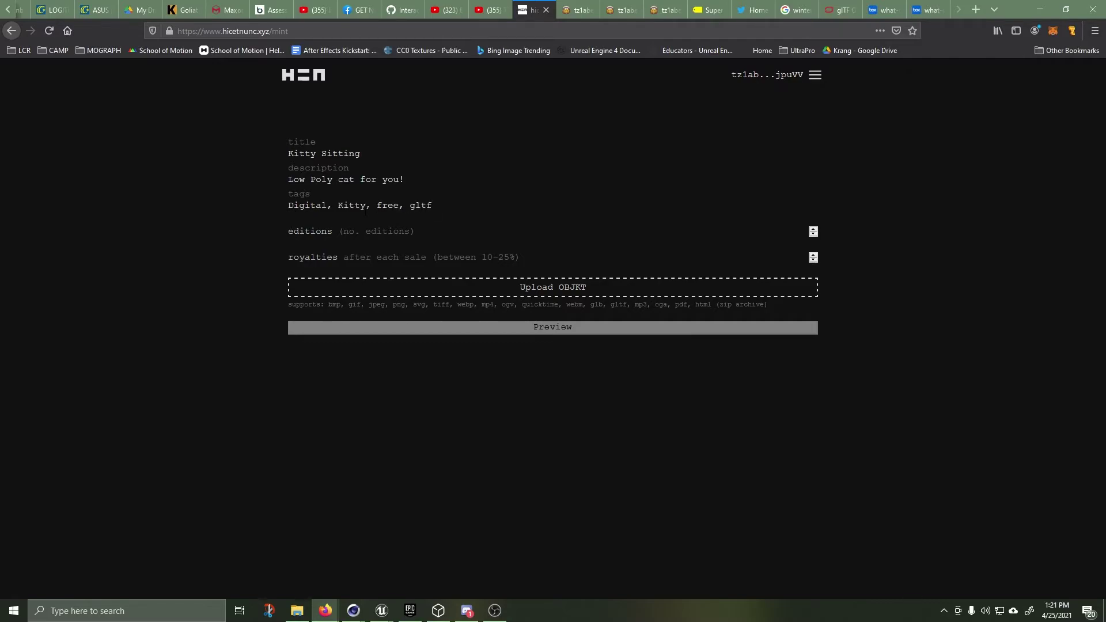
{"action": "left_click", "coordinate": [519, 286]}
{"action": "left_click", "coordinate": [210, 32]}
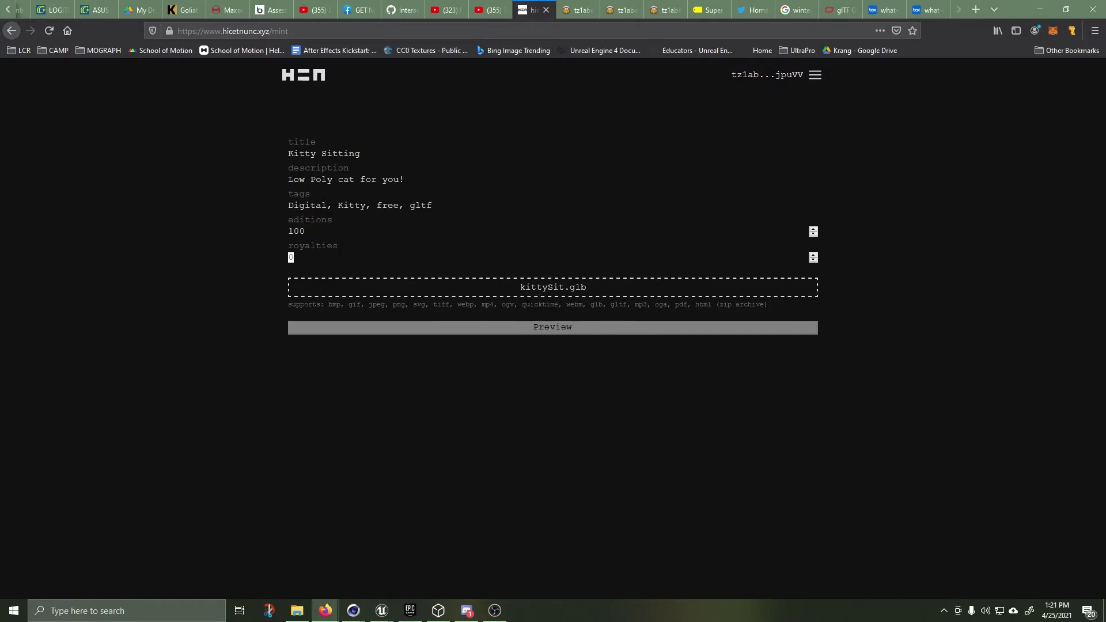
{"action": "type", "text": "10"}
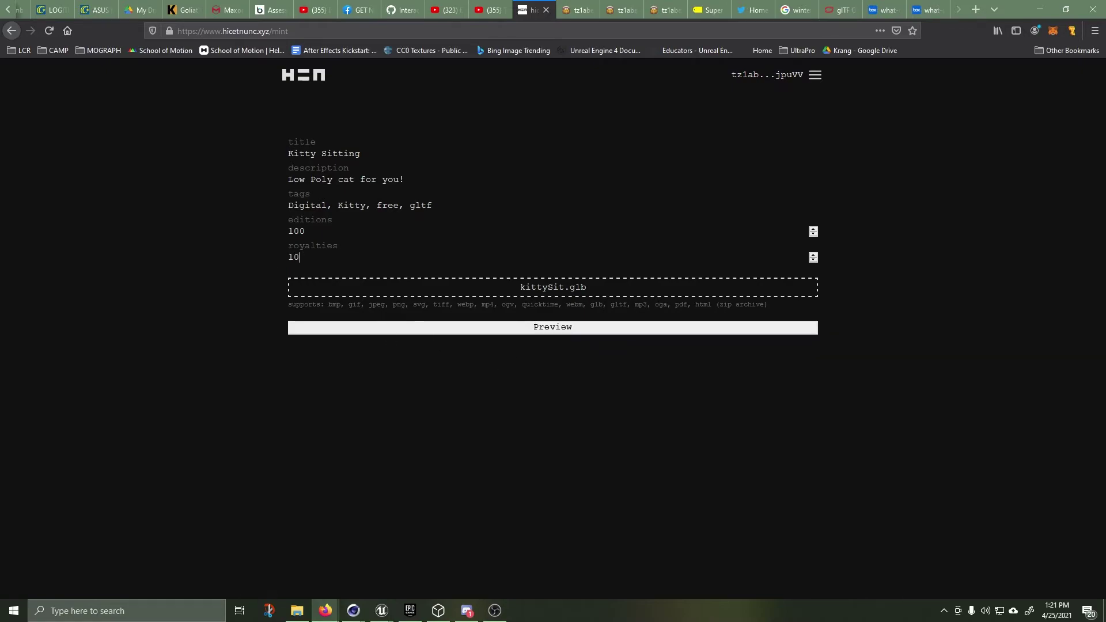
Preview the Kitty Sitting OBJKT, orbit the 3-D cat to a side view, and scroll to mint.
{"action": "left_click", "coordinate": [556, 330]}
{"action": "scroll", "coordinate": [485, 433], "scroll_direction": "up", "scroll_amount": 3}
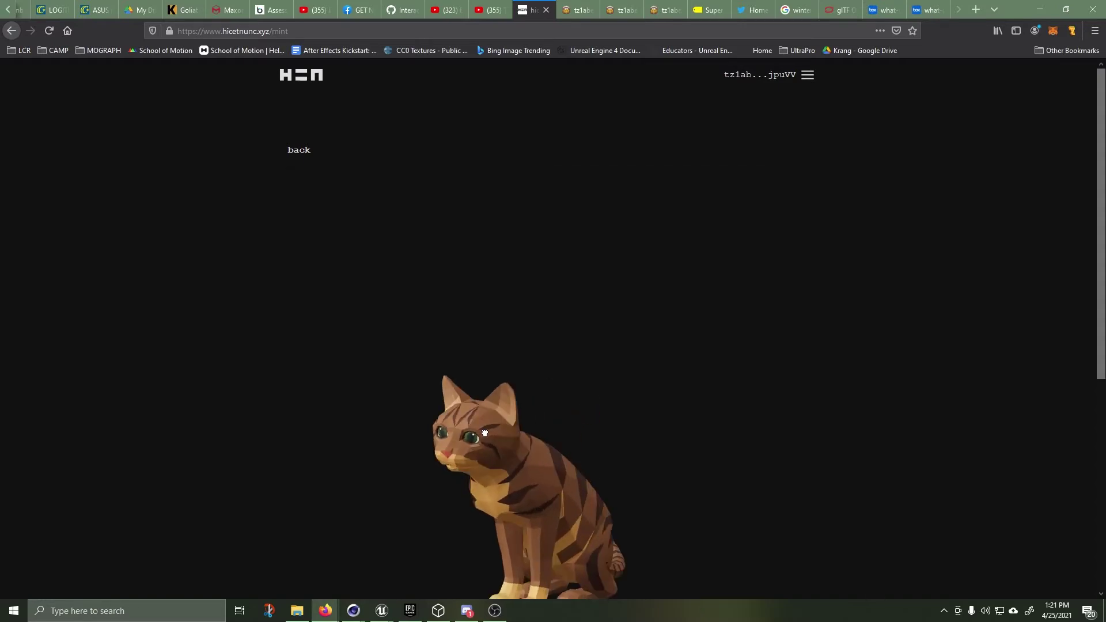
{"action": "scroll", "coordinate": [834, 449], "scroll_direction": "down", "scroll_amount": 3}
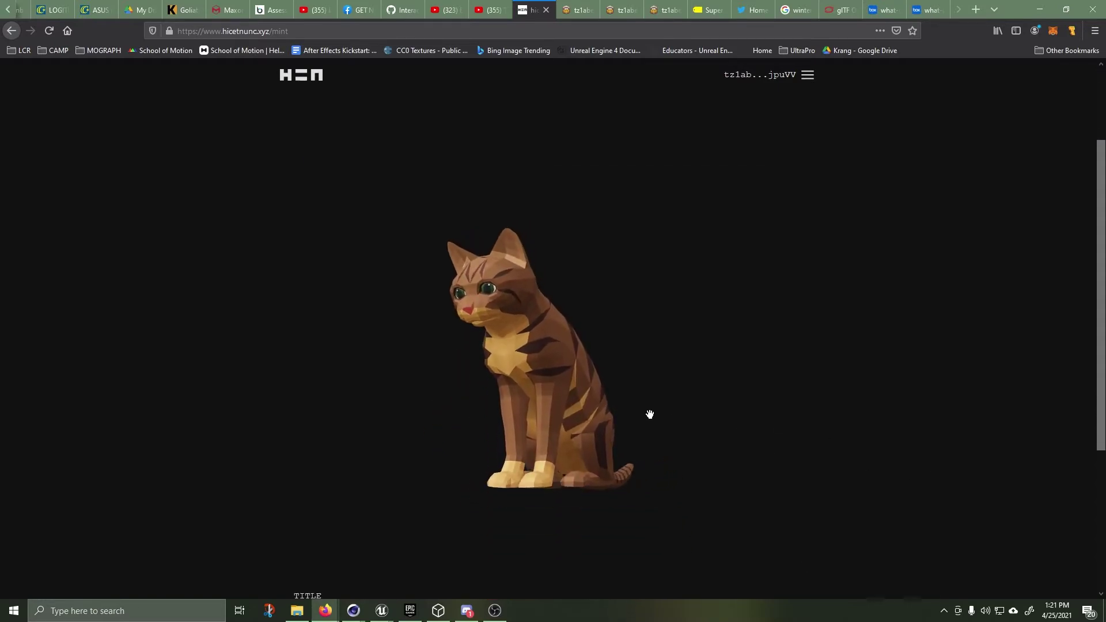
{"action": "left_click_drag", "start_coordinate": [650, 414], "coordinate": [465, 440]}
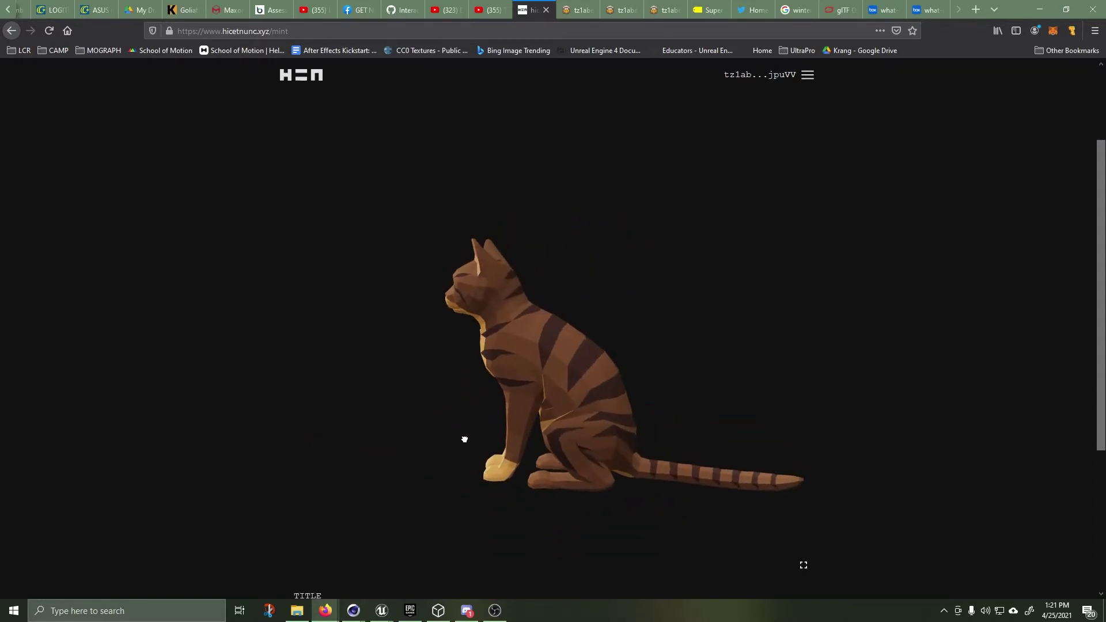
{"action": "scroll", "coordinate": [798, 414], "scroll_direction": "down", "scroll_amount": 4}
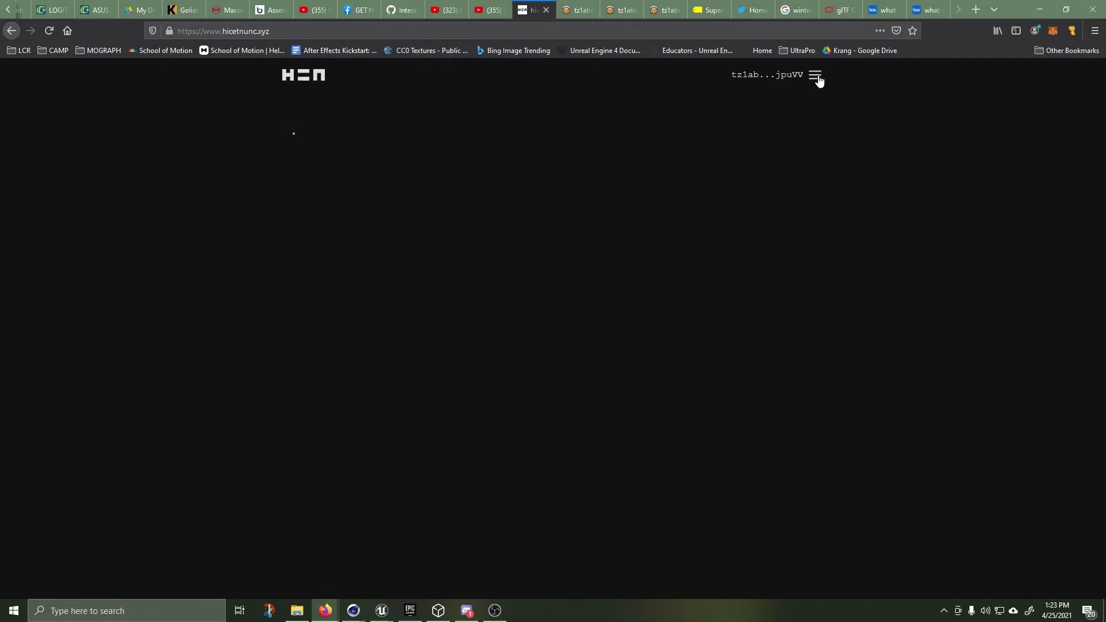
Open Kitty Sitting OBJKT#48569 from manage assets creations and spin its cat model.
{"action": "left_click", "coordinate": [815, 77]}
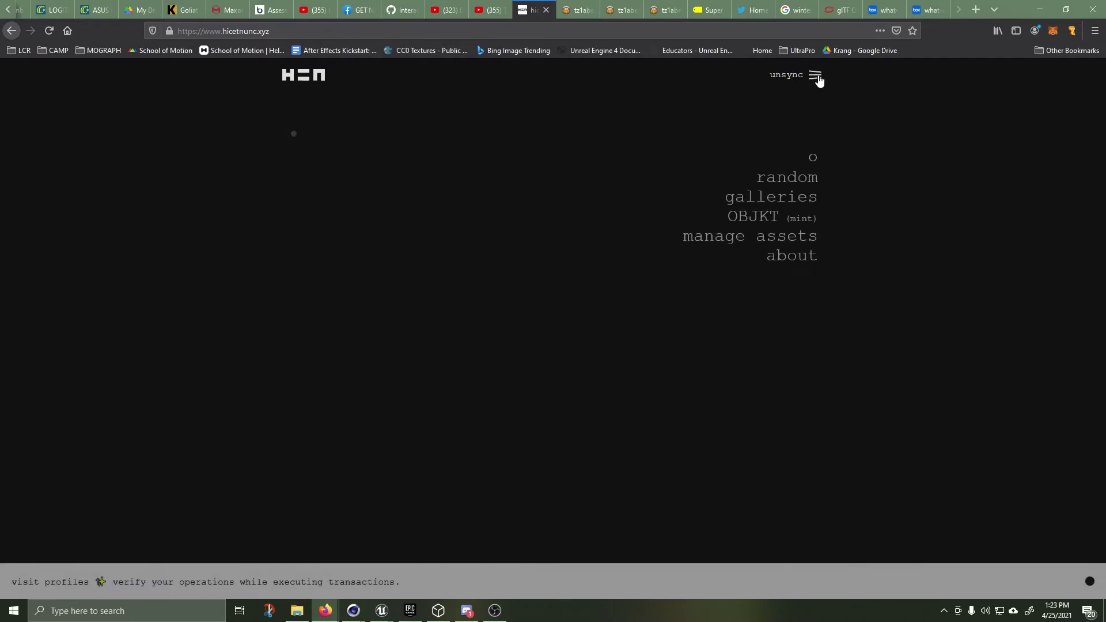
{"action": "left_click", "coordinate": [769, 241]}
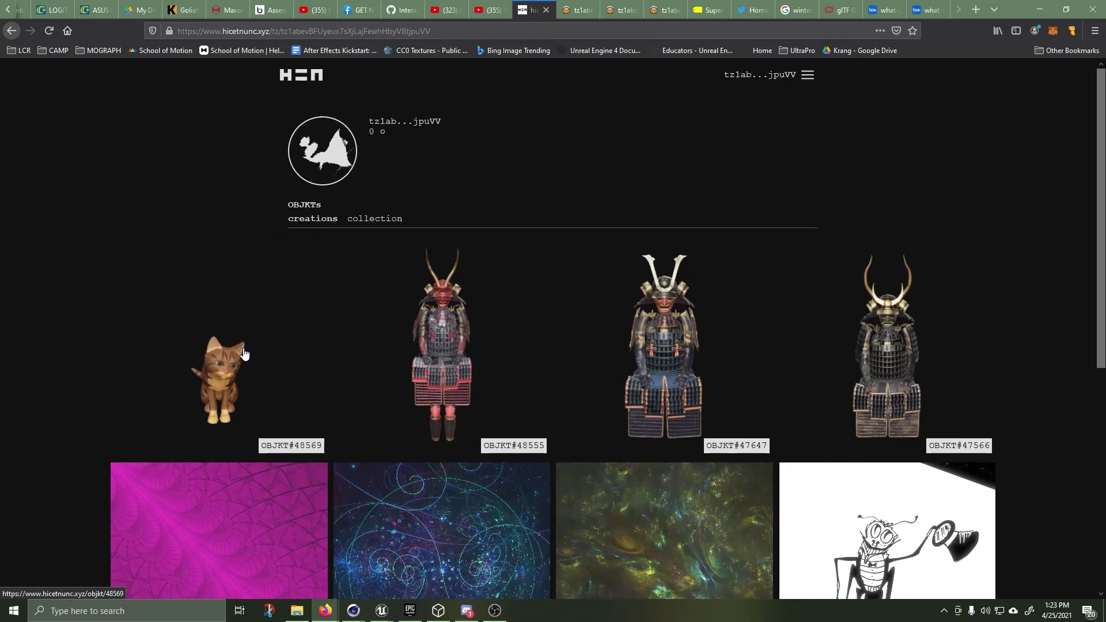
{"action": "left_click", "coordinate": [243, 353]}
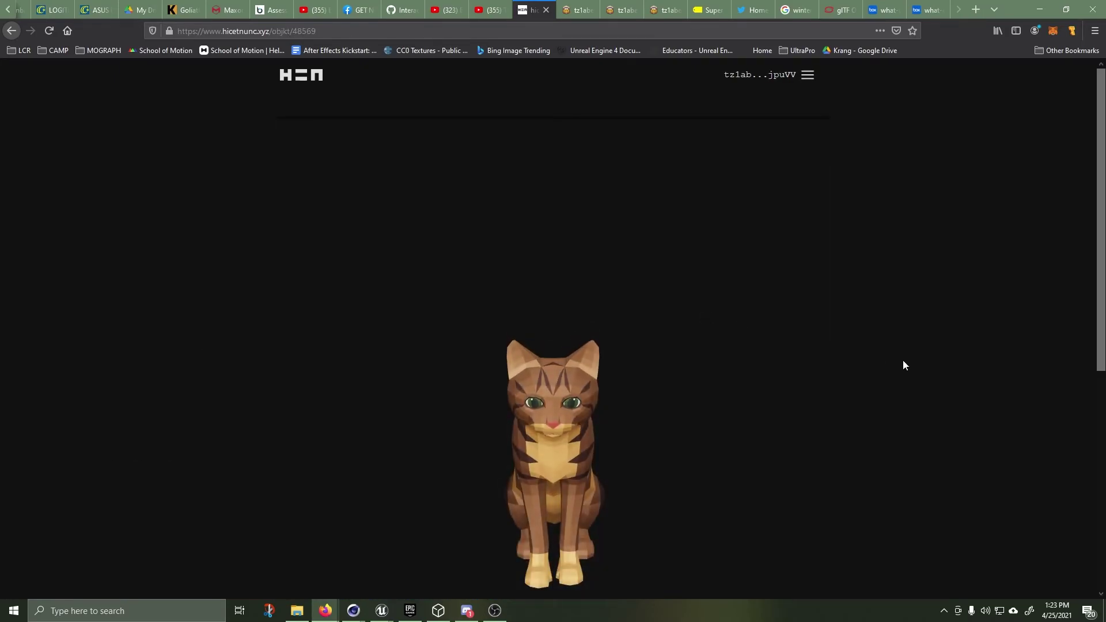
{"action": "scroll", "coordinate": [900, 363], "scroll_direction": "down", "scroll_amount": 4}
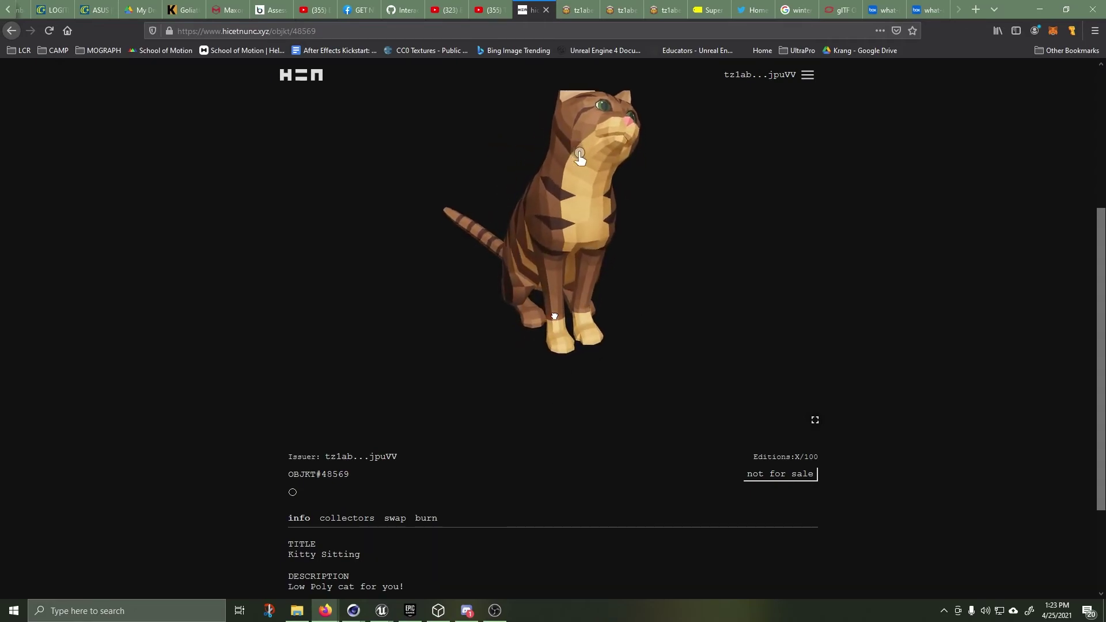
{"action": "left_click_drag", "start_coordinate": [554, 316], "coordinate": [471, 388]}
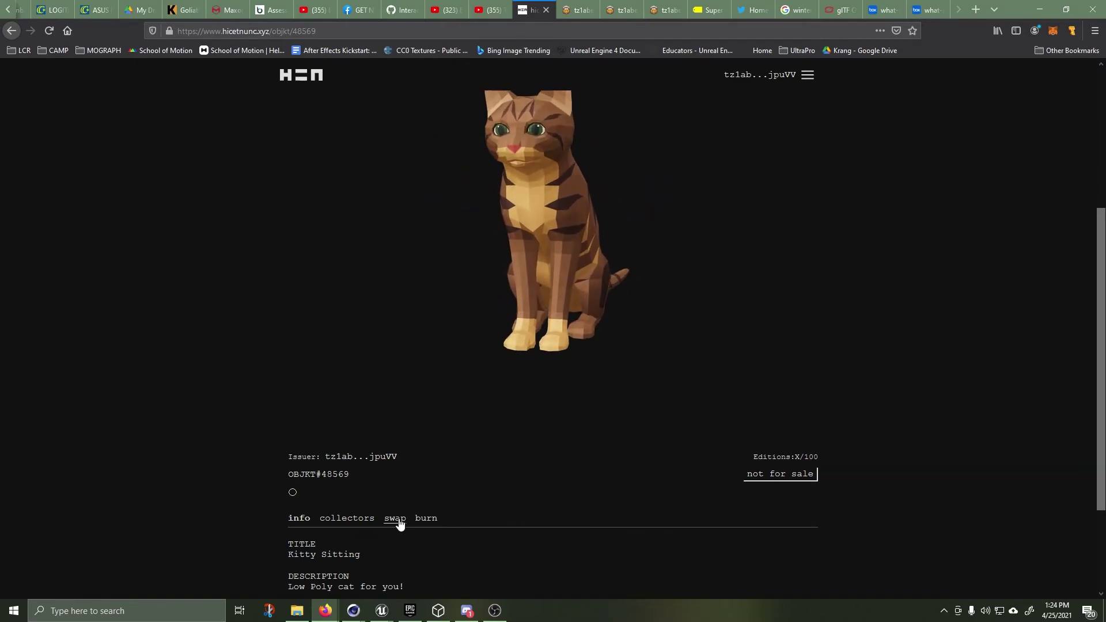
Orbit the cat model on the OBJKT#48569 page to view it from several sides.
{"action": "scroll", "coordinate": [786, 190], "scroll_direction": "up", "scroll_amount": 5}
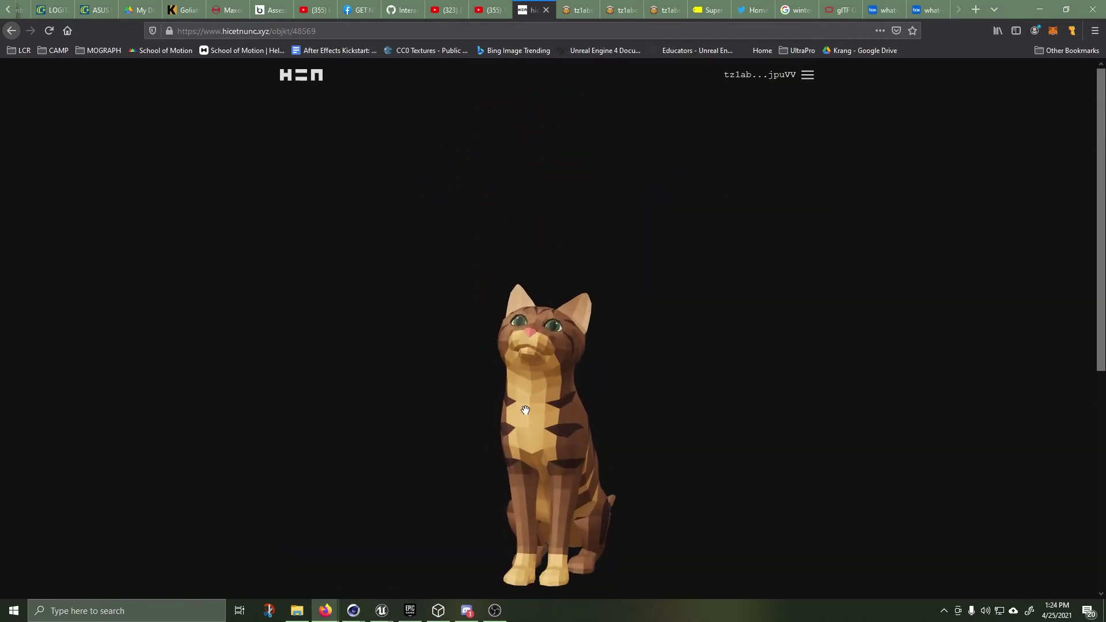
{"action": "left_click_drag", "start_coordinate": [525, 410], "coordinate": [553, 446]}
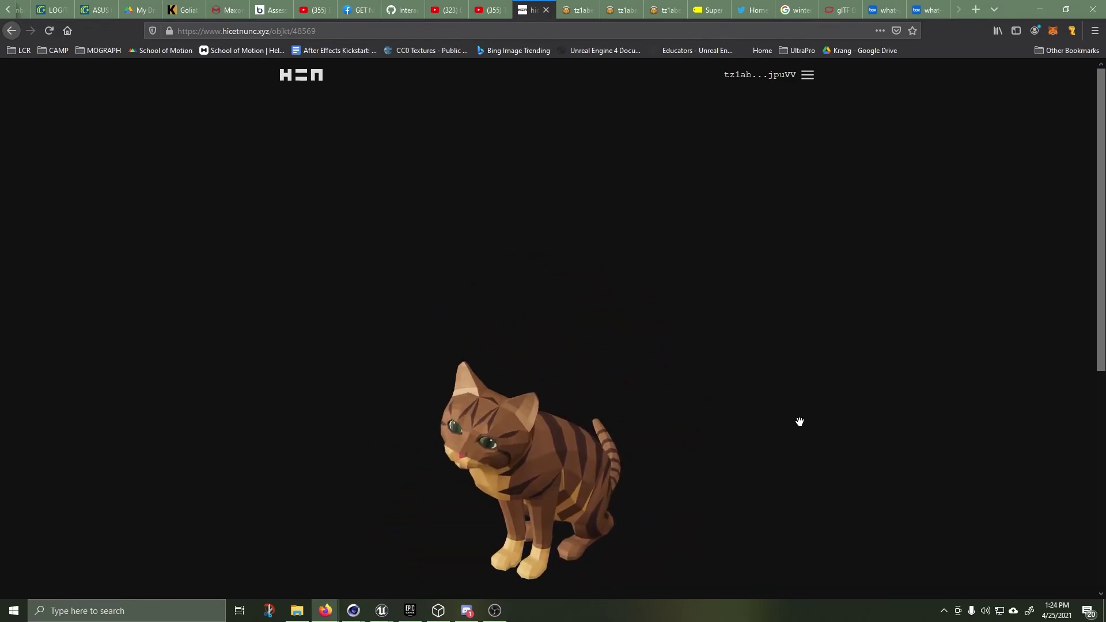
{"action": "scroll", "coordinate": [644, 563], "scroll_direction": "down", "scroll_amount": 3}
{"action": "scroll", "coordinate": [513, 481], "scroll_direction": "down", "scroll_amount": 2}
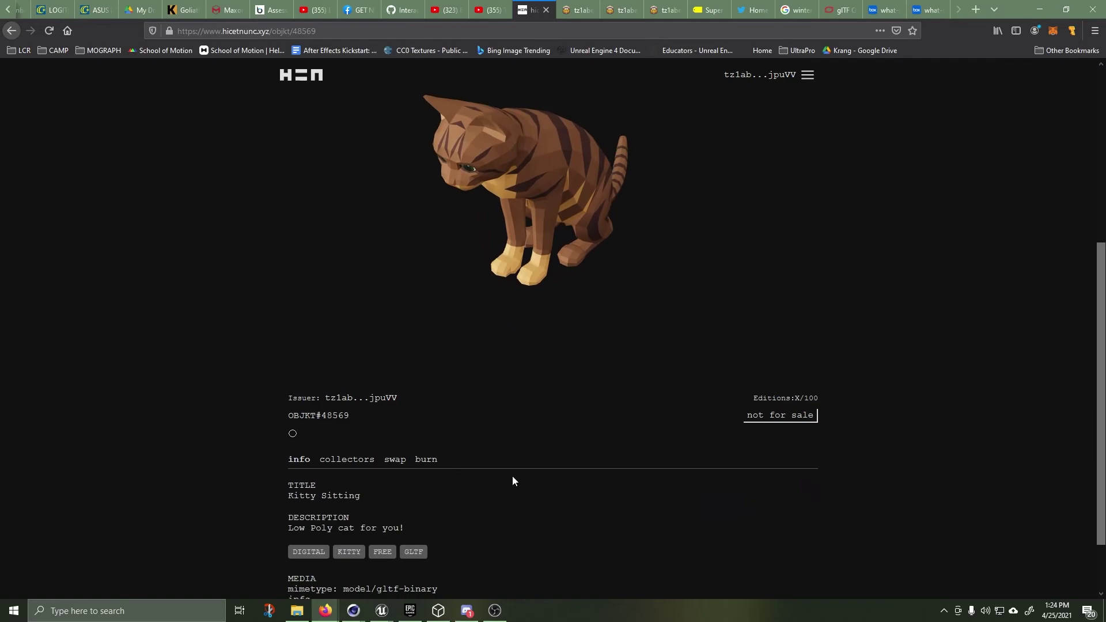
Swap all 100 editions at 0 tez and confirm the transaction in Temple wallet.
{"action": "left_click", "coordinate": [395, 460]}
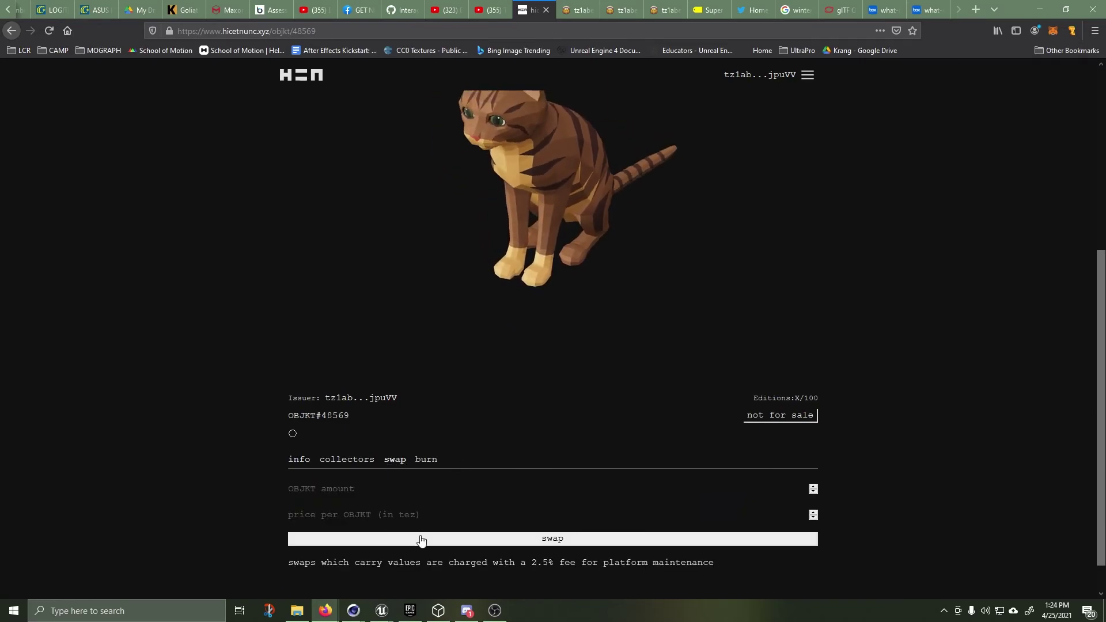
{"action": "left_click", "coordinate": [316, 491]}
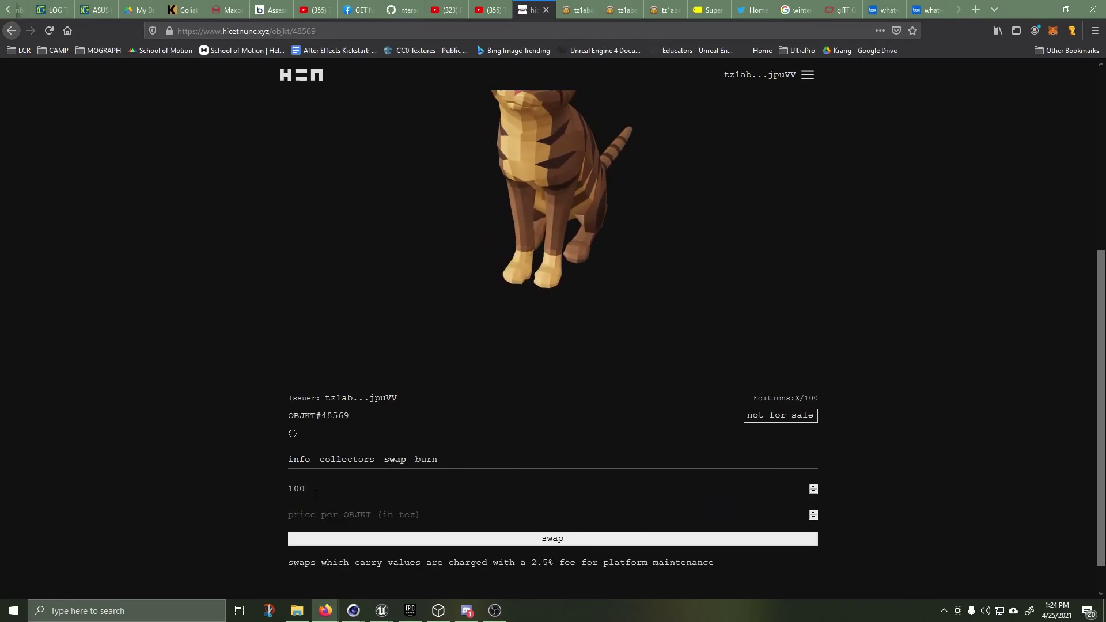
{"action": "left_click", "coordinate": [321, 518]}
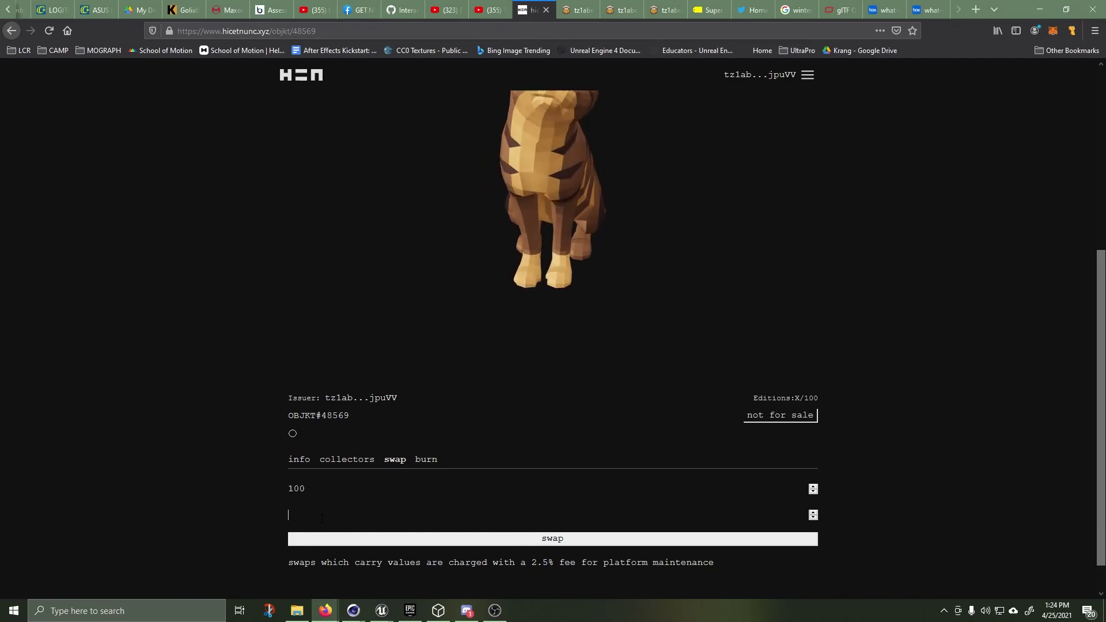
{"action": "type", "text": "0"}
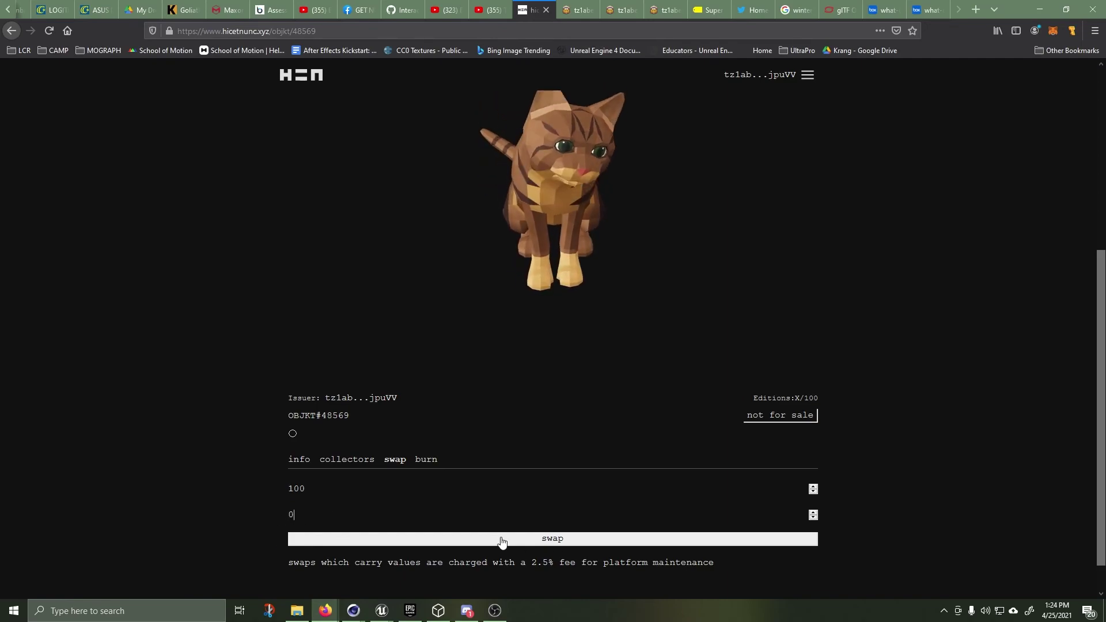
{"action": "left_click", "coordinate": [565, 542]}
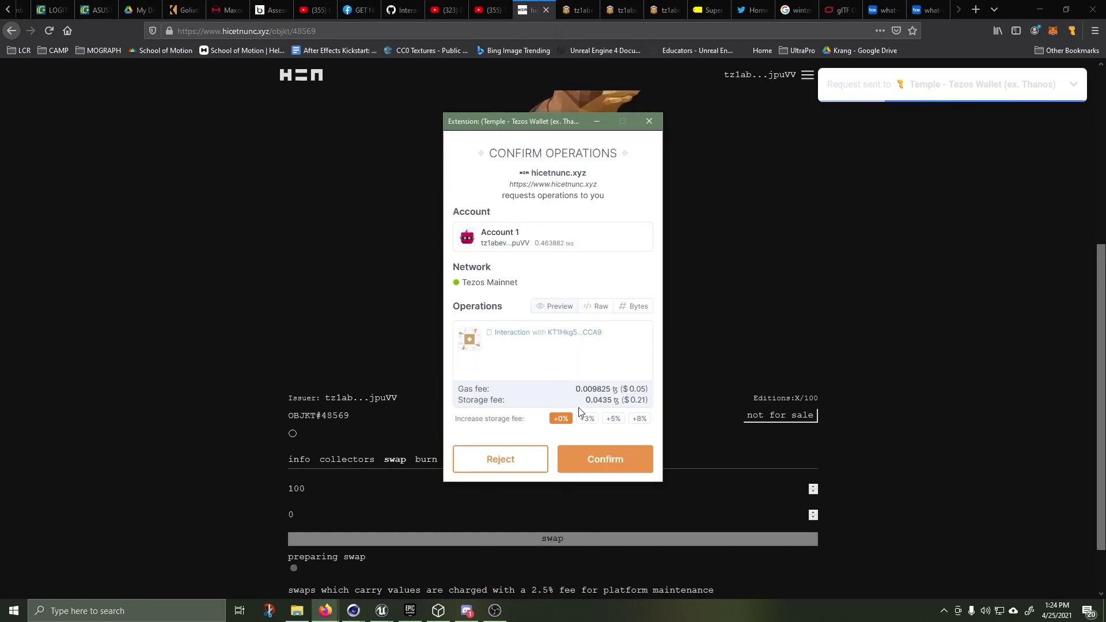
{"action": "left_click", "coordinate": [603, 467]}
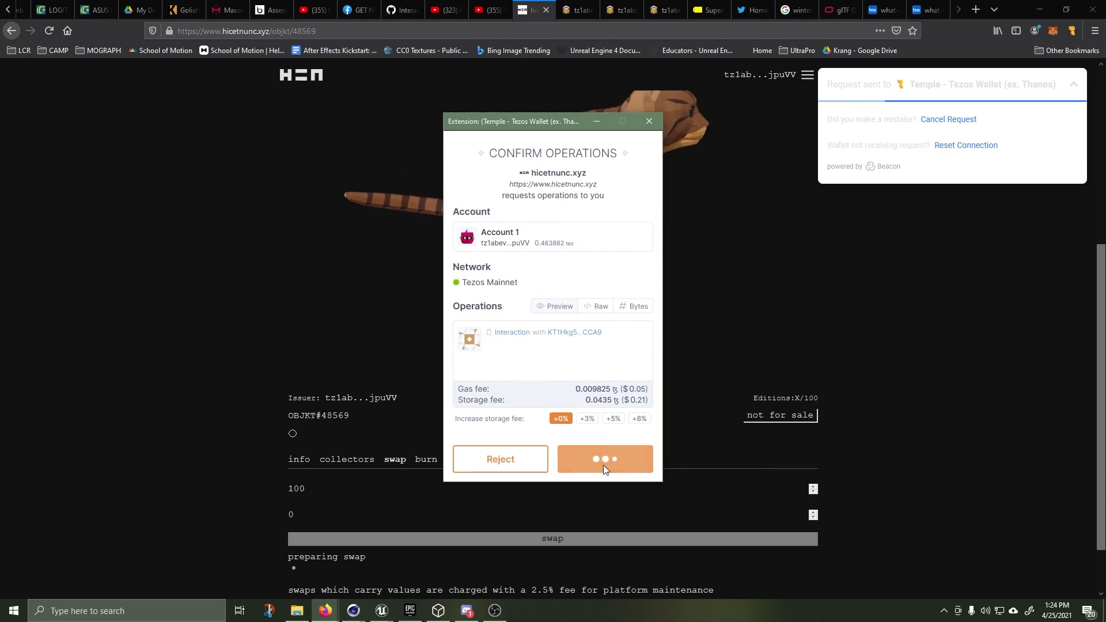
{"action": "scroll", "coordinate": [611, 415], "scroll_direction": "up", "scroll_amount": 5}
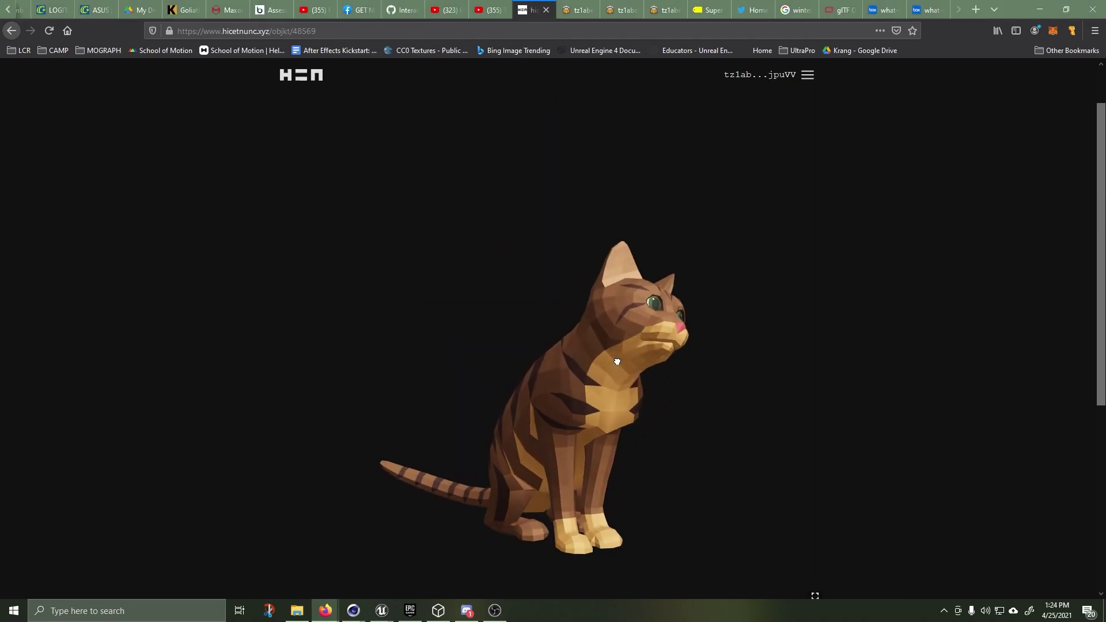